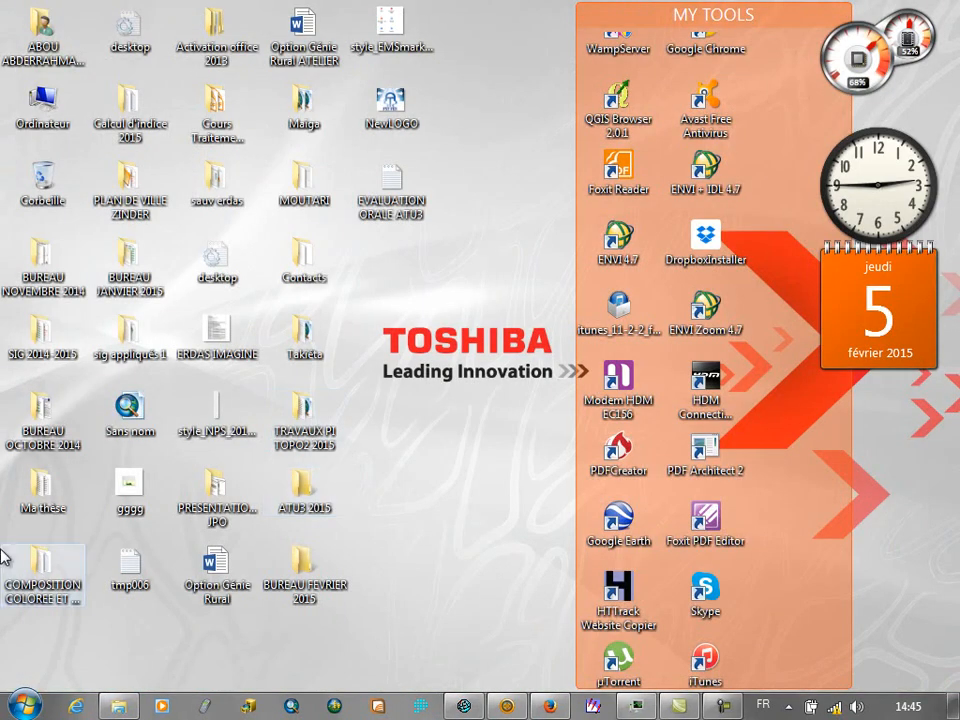
- Launch Excel 2013 and maximize its window
{"action": "key", "text": "super"}
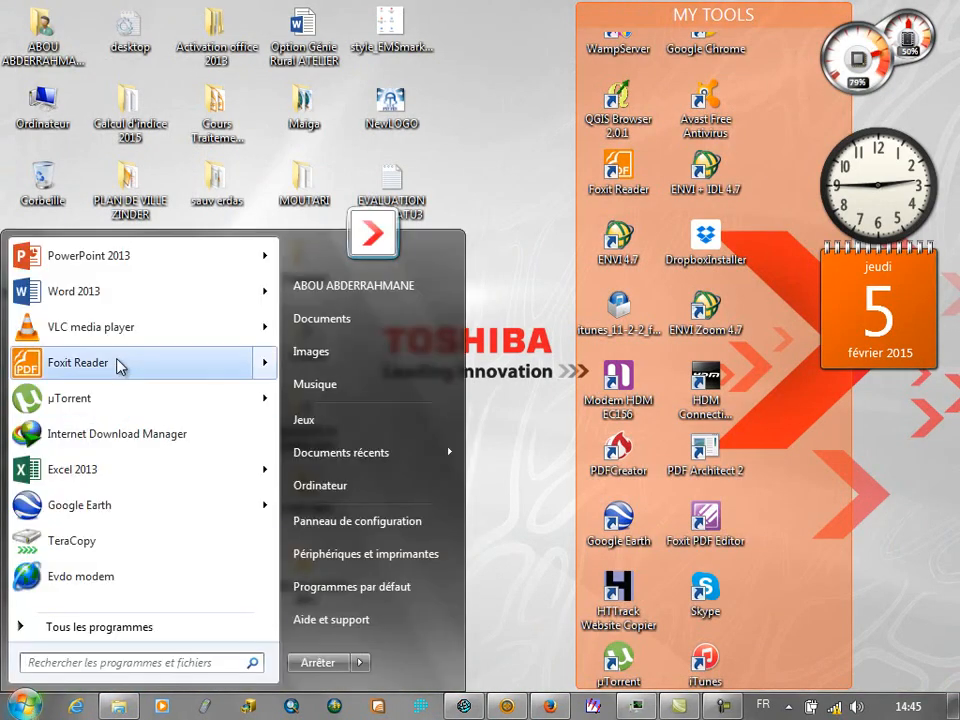
{"action": "left_click", "coordinate": [137, 469]}
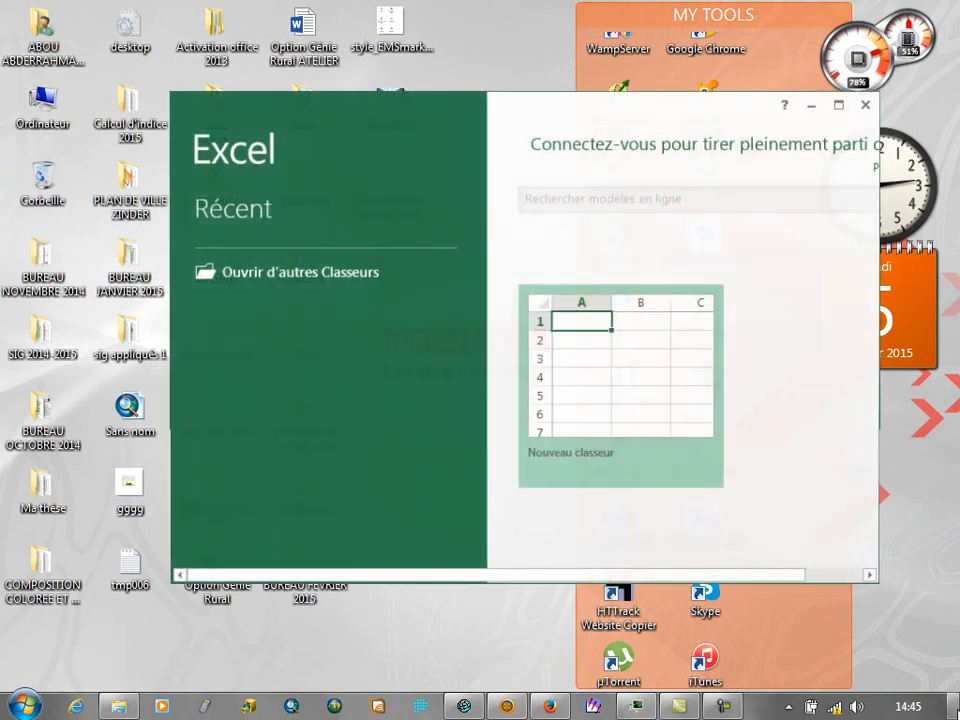
{"action": "left_click", "coordinate": [953, 706]}
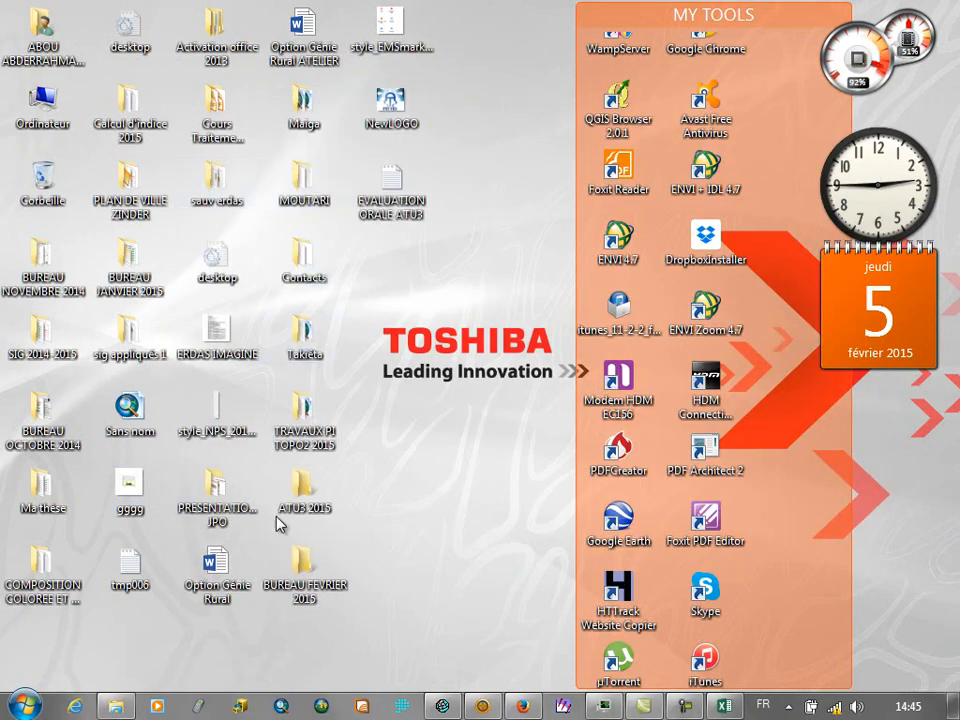
{"action": "left_click", "coordinate": [311, 505]}
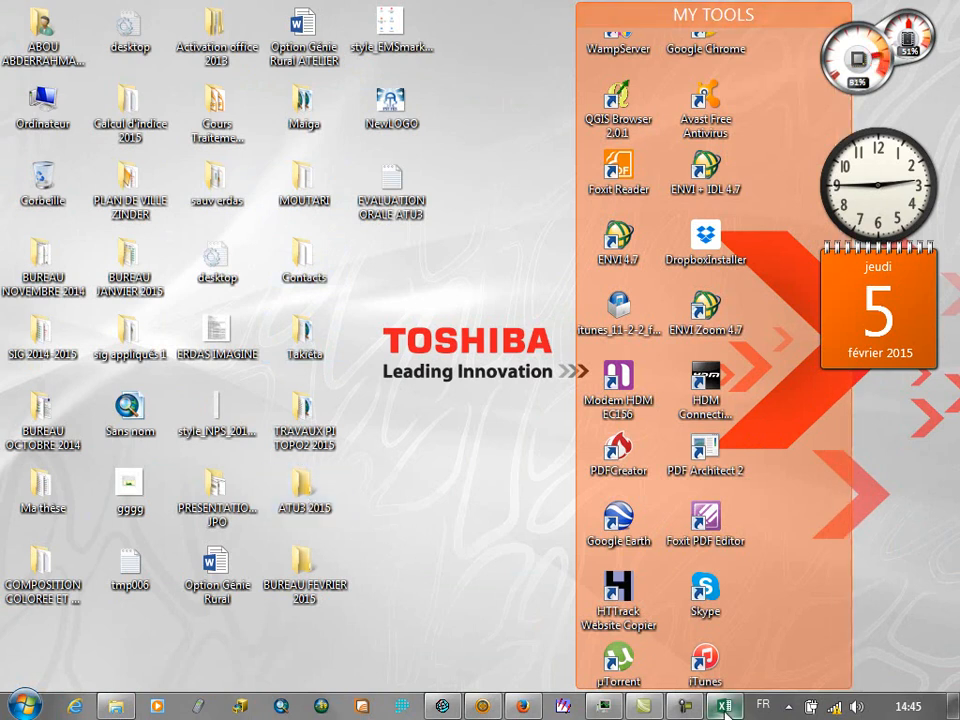
{"action": "left_click", "coordinate": [724, 706]}
{"action": "double_click", "coordinate": [434, 108]}
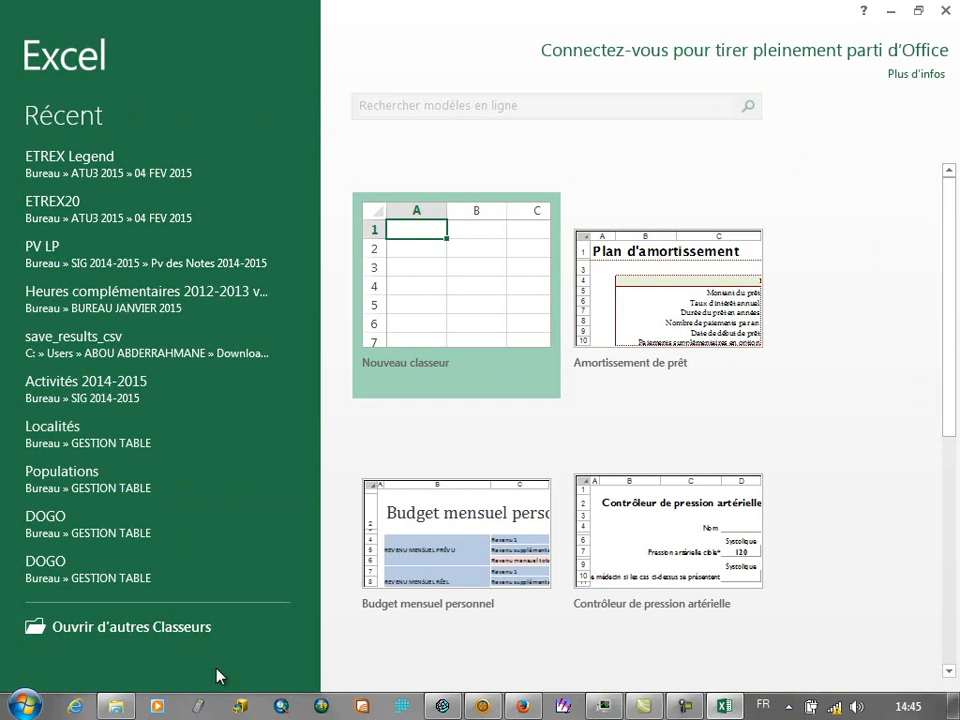
- Browse for another workbook to open and go to the ATU3 2015 folder on the desktop (Bureau)
{"action": "left_click", "coordinate": [167, 628]}
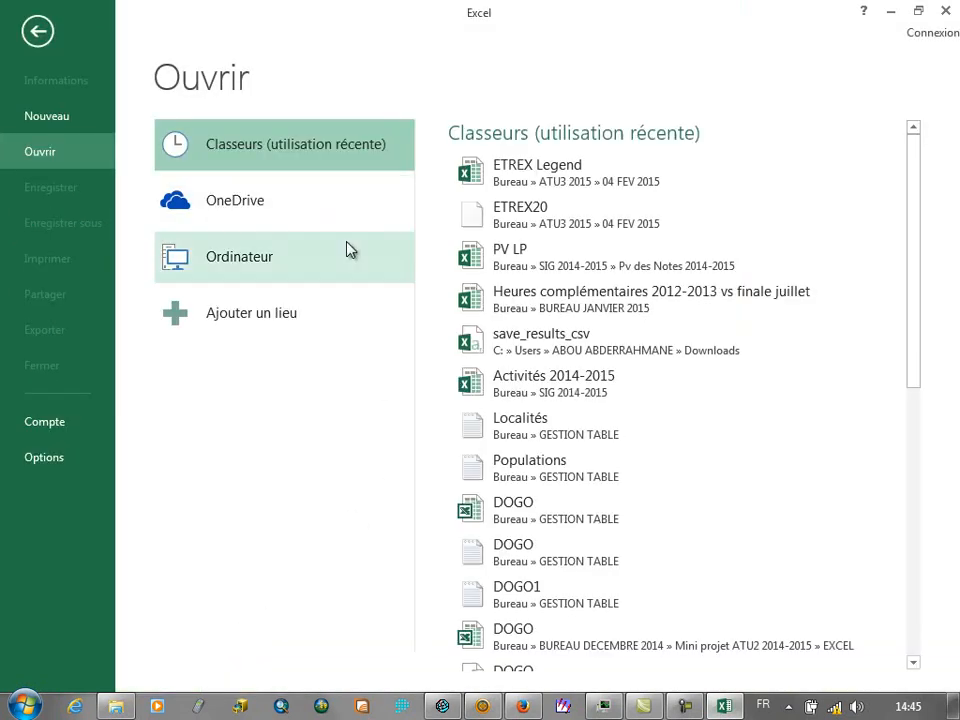
{"action": "left_click", "coordinate": [306, 276]}
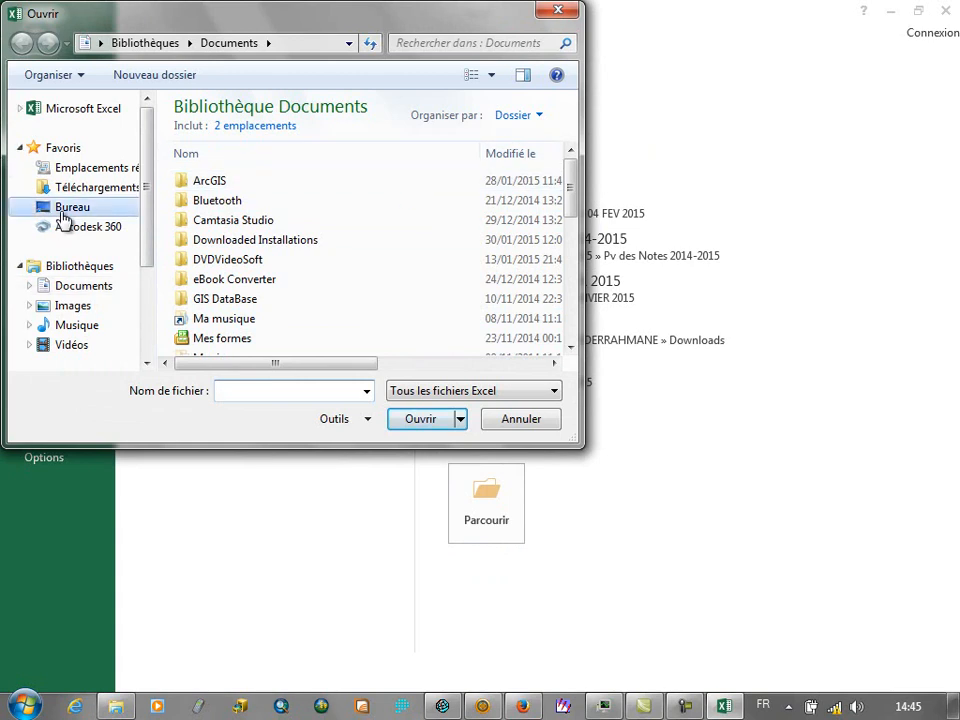
{"action": "left_click", "coordinate": [62, 210]}
{"action": "left_click_drag", "start_coordinate": [572, 140], "coordinate": [572, 191]}
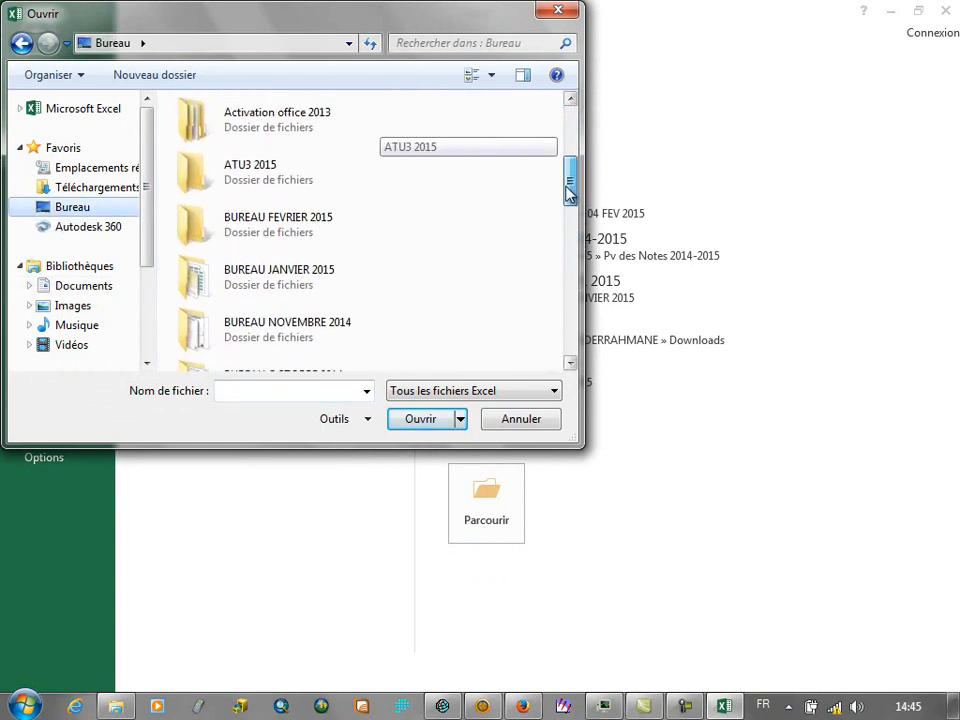
{"action": "double_click", "coordinate": [206, 171]}
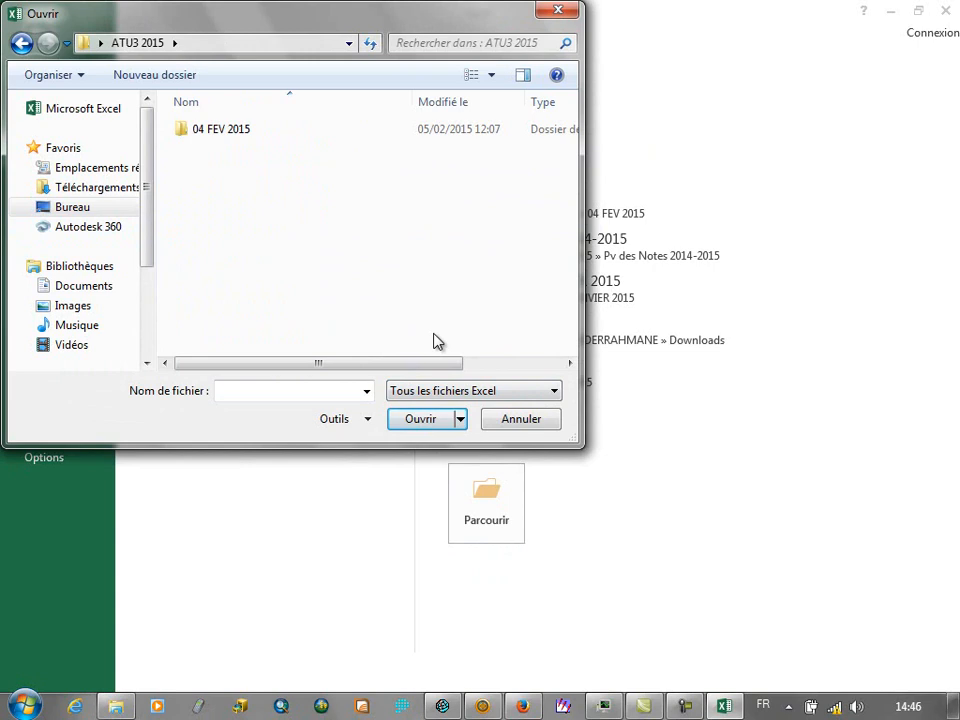
- List all file types (Tous les fichiers) in the folder and open GPS MAP 60.gpx
{"action": "left_click", "coordinate": [512, 394]}
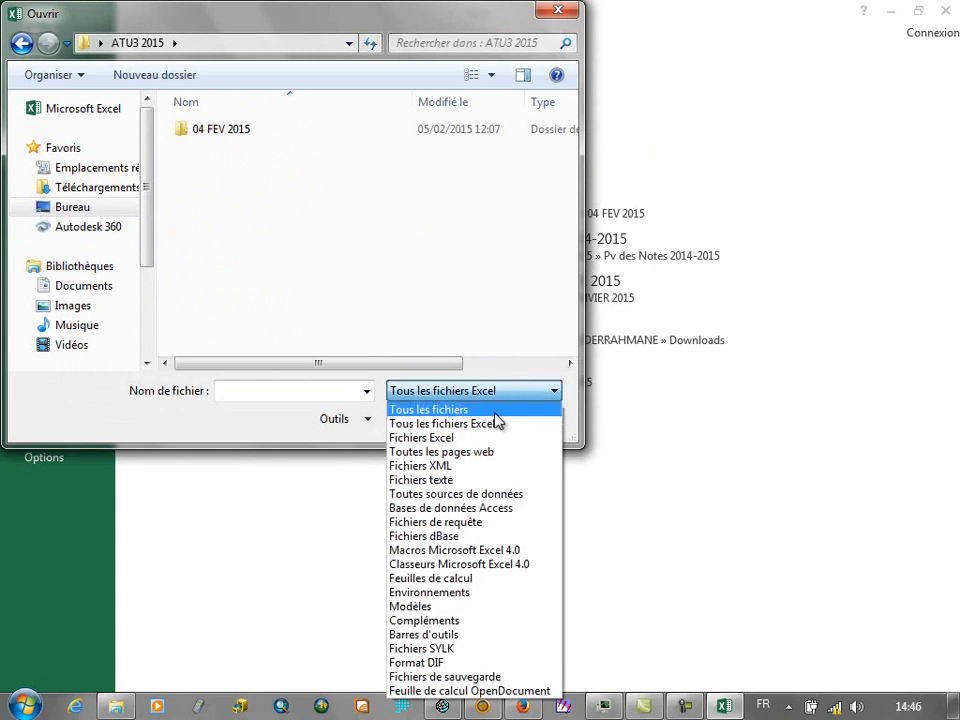
{"action": "left_click", "coordinate": [498, 348]}
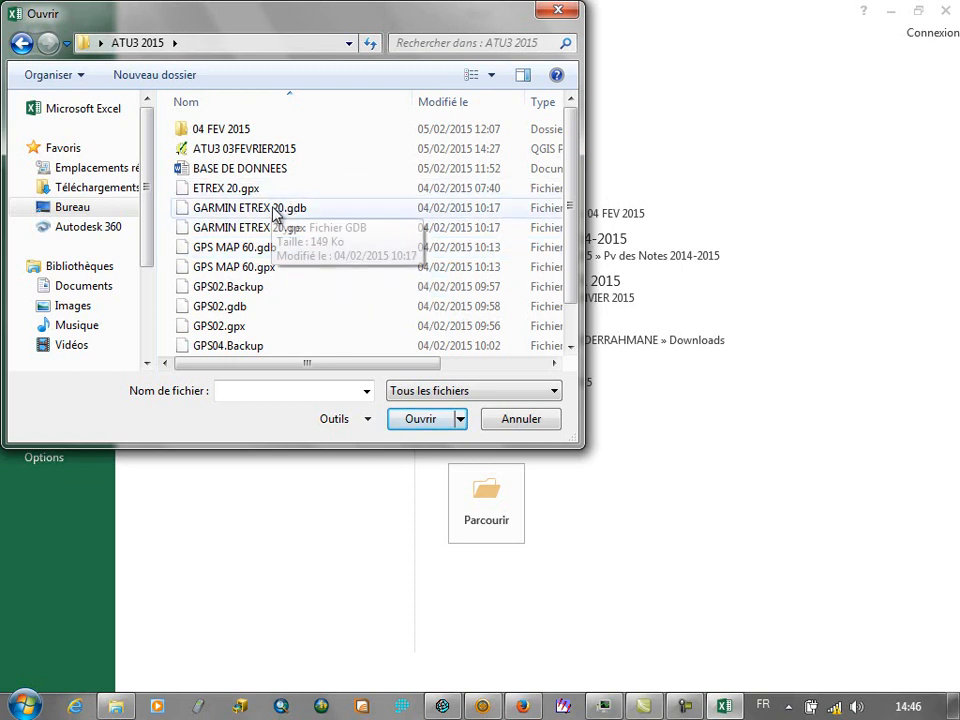
{"action": "left_click", "coordinate": [266, 273]}
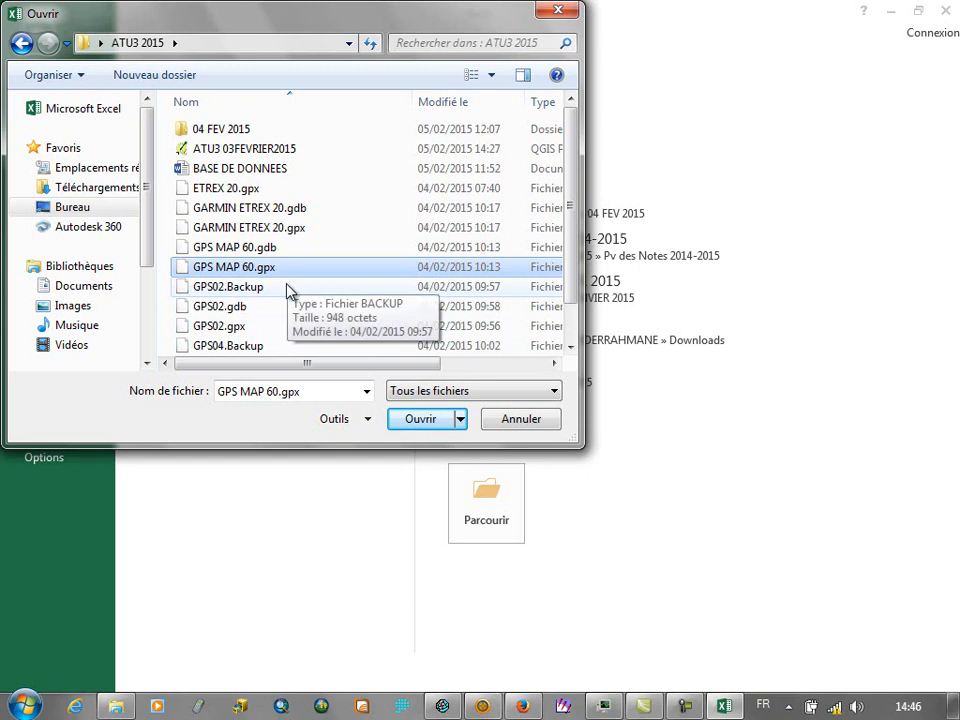
{"action": "left_click", "coordinate": [410, 420]}
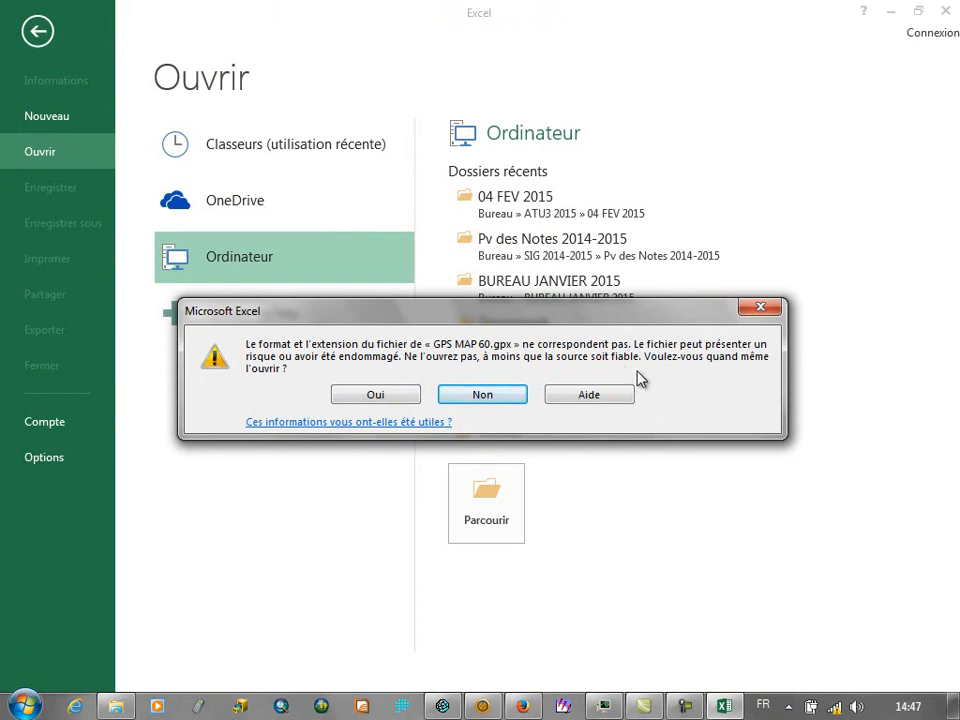
- Accept the file format mismatch and import the GPX file as an XML table, letting Excel create the schema from the source data
{"action": "left_click", "coordinate": [377, 398]}
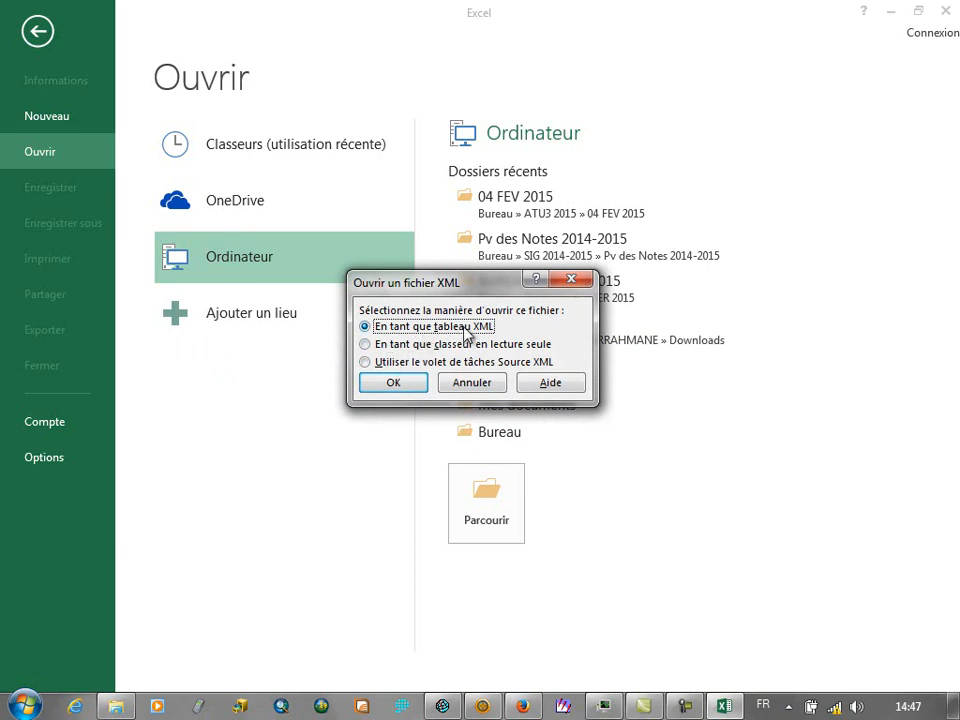
{"action": "left_click", "coordinate": [407, 386]}
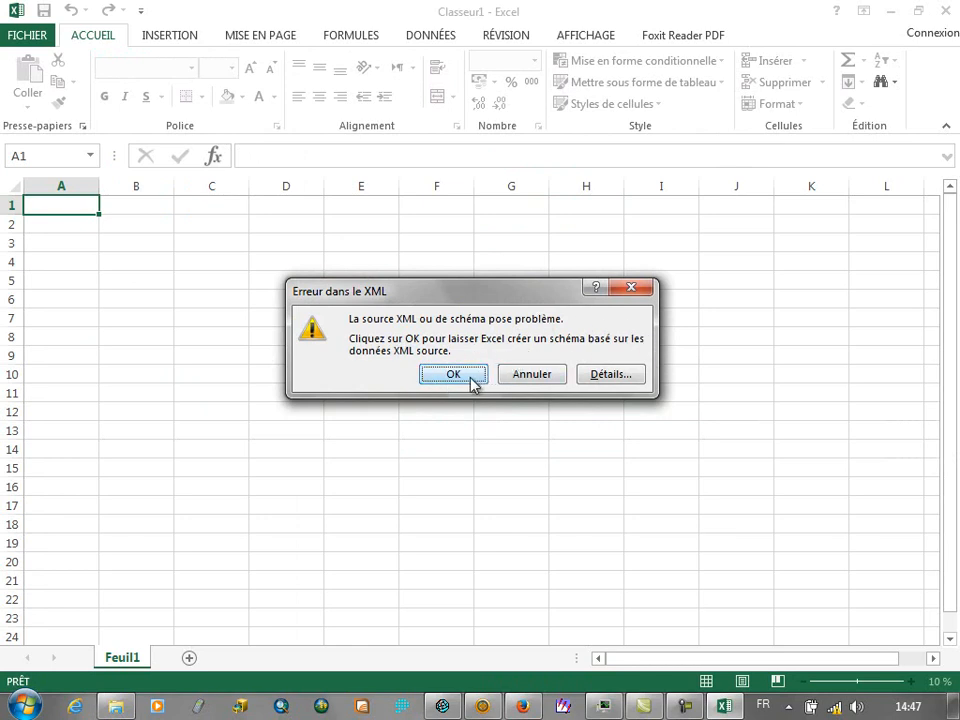
{"action": "left_click", "coordinate": [455, 374]}
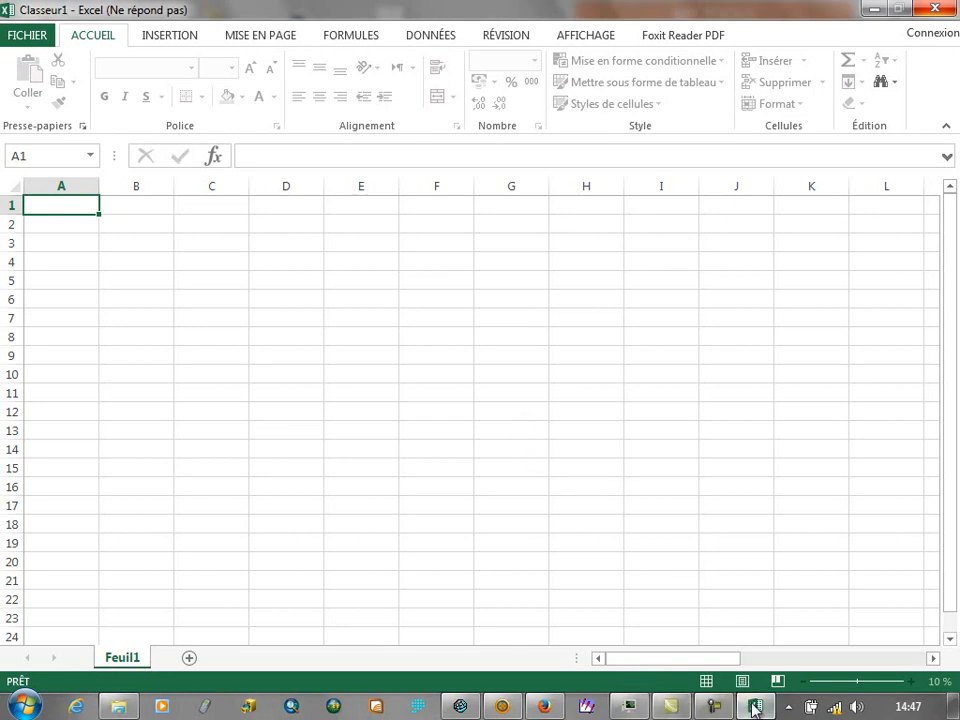
{"action": "mouse_move", "coordinate": [727, 711]}
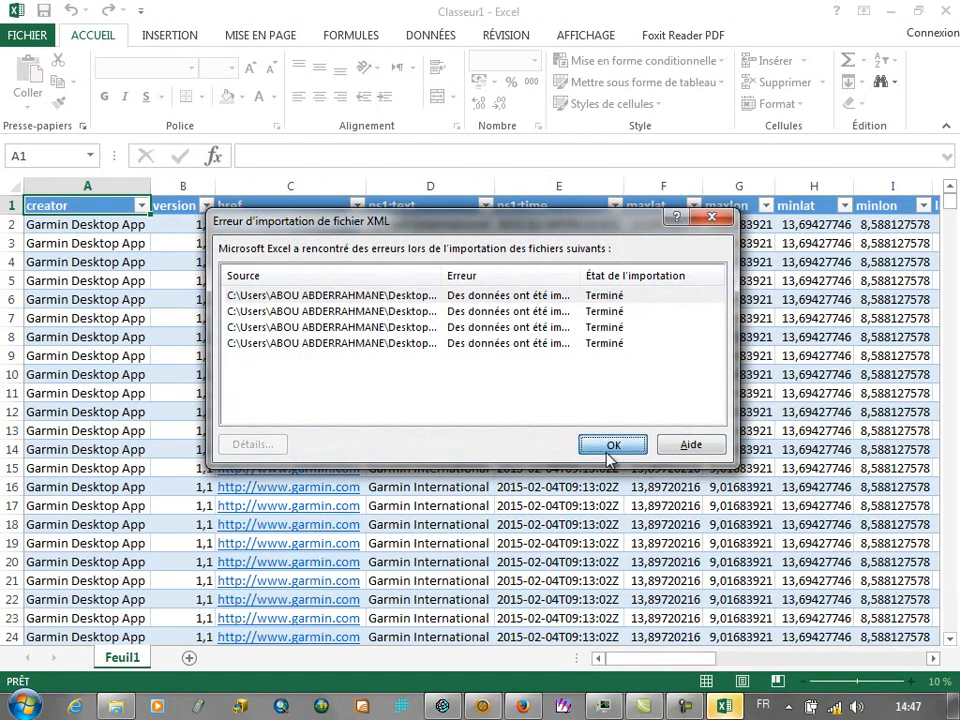
{"action": "left_click", "coordinate": [608, 449]}
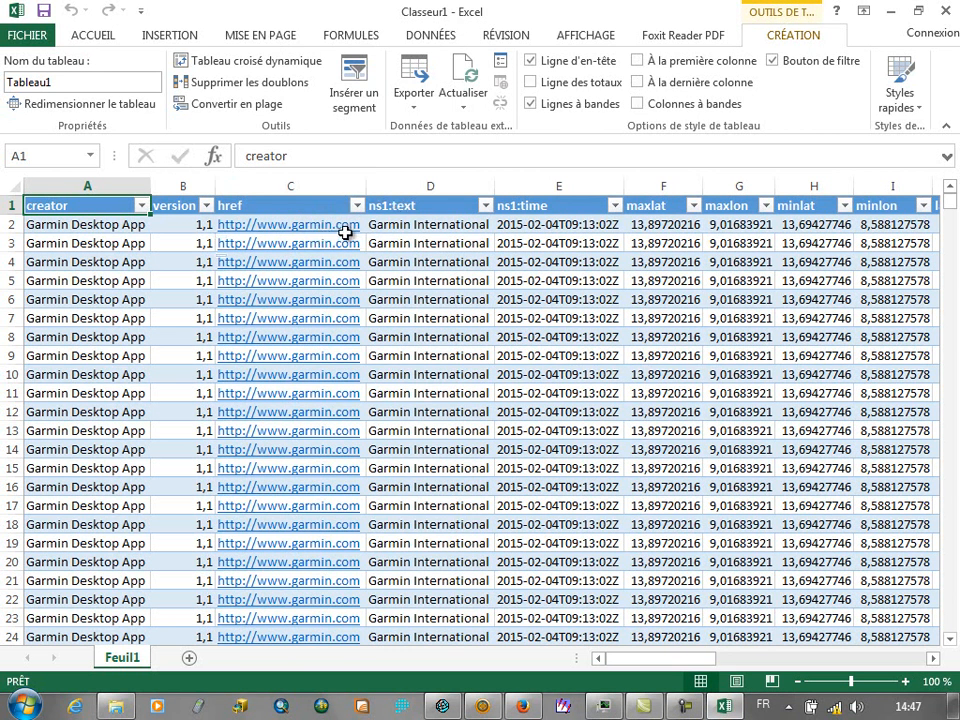
- Widen the ns1:text column of the imported table
{"action": "left_click", "coordinate": [432, 186]}
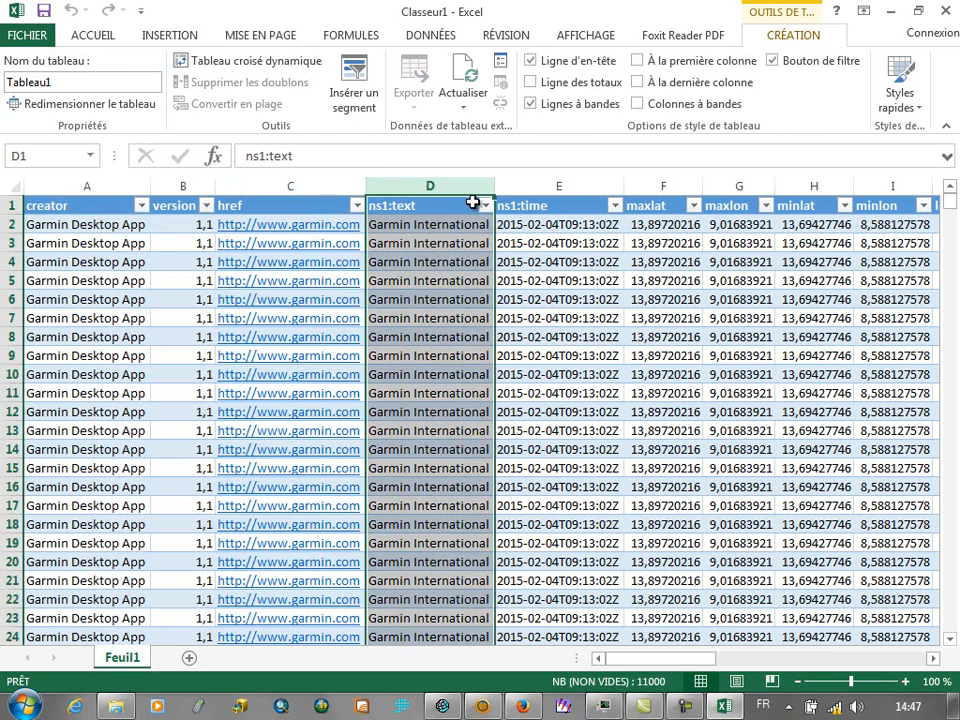
{"action": "left_click_drag", "start_coordinate": [493, 186], "coordinate": [559, 186]}
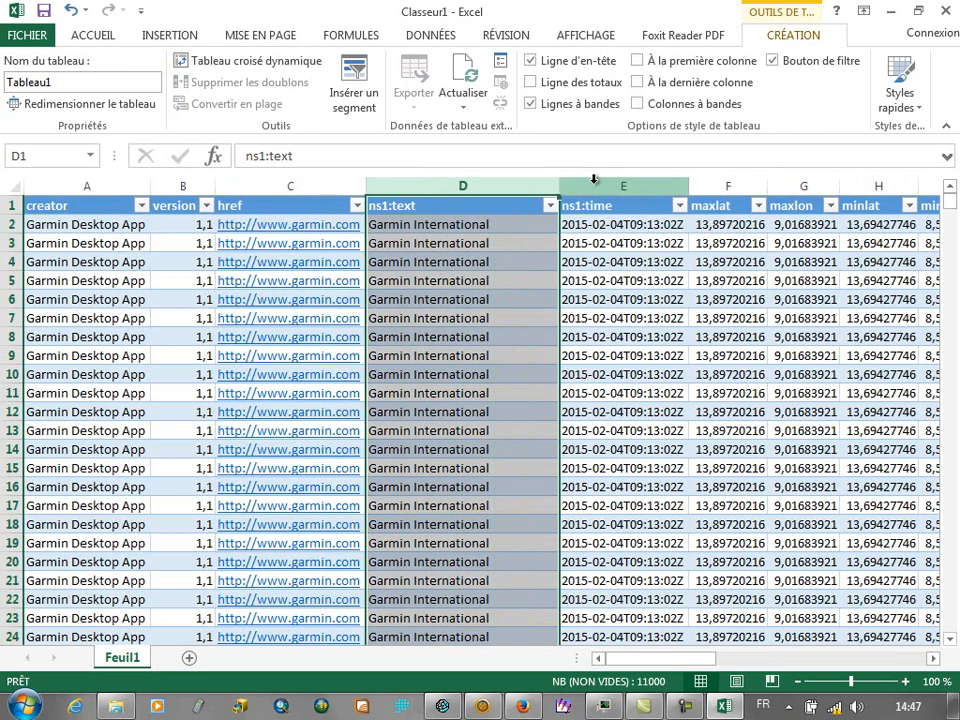
{"action": "left_click", "coordinate": [639, 226]}
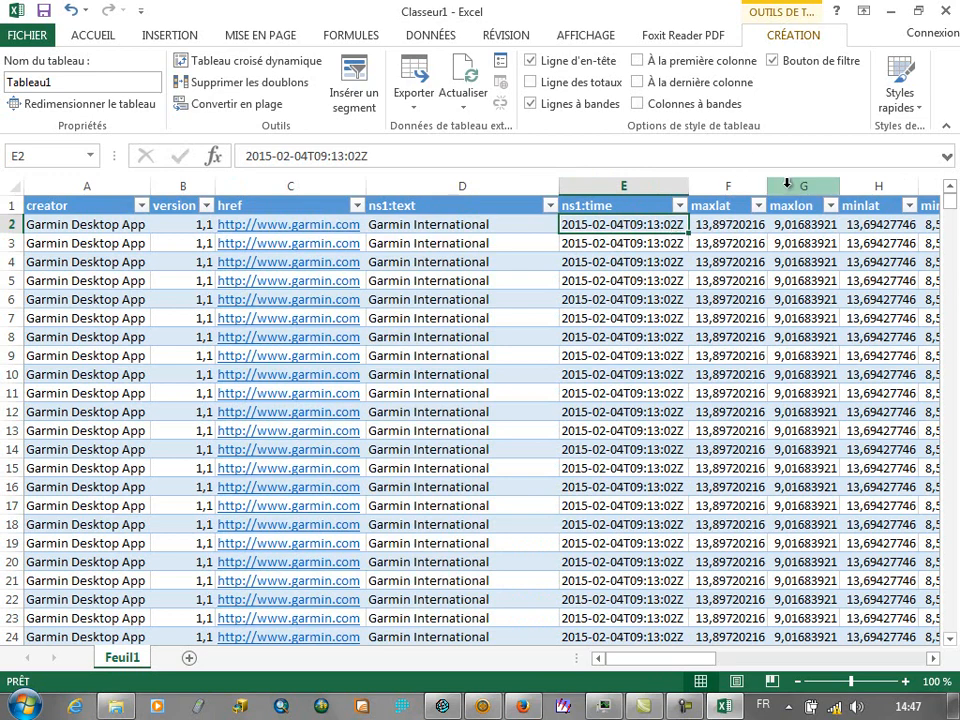
- Examine the imported GPS columns, especially maxlat, lat, lon, ns1:ele, ns1:time2 and ns1:name
{"action": "left_click", "coordinate": [726, 186]}
{"action": "left_click_drag", "start_coordinate": [693, 659], "coordinate": [742, 658]}
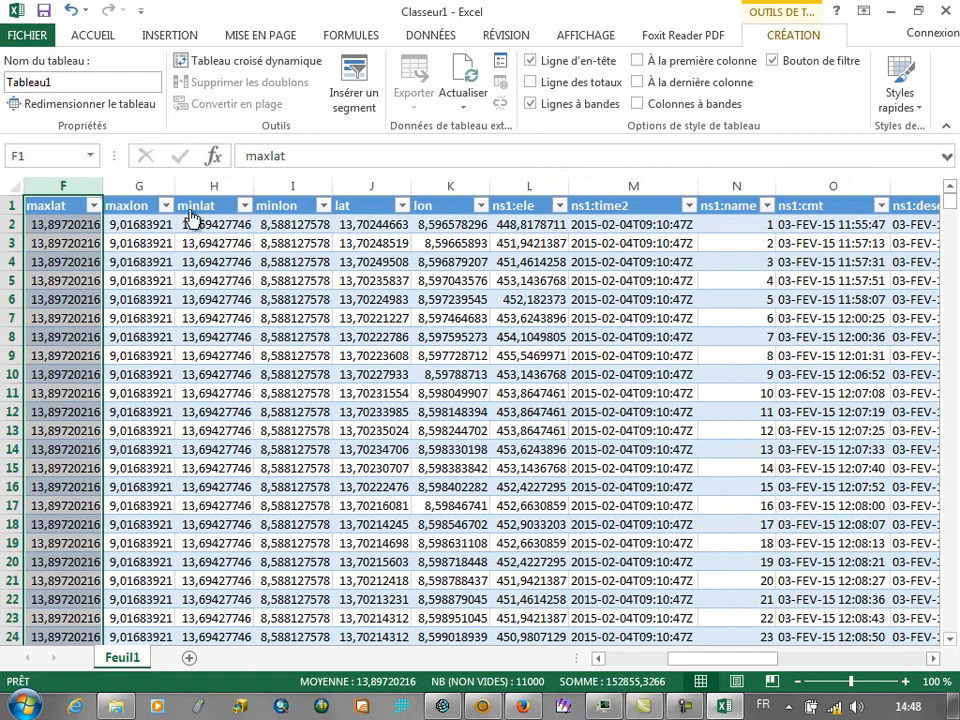
{"action": "left_click", "coordinate": [372, 185]}
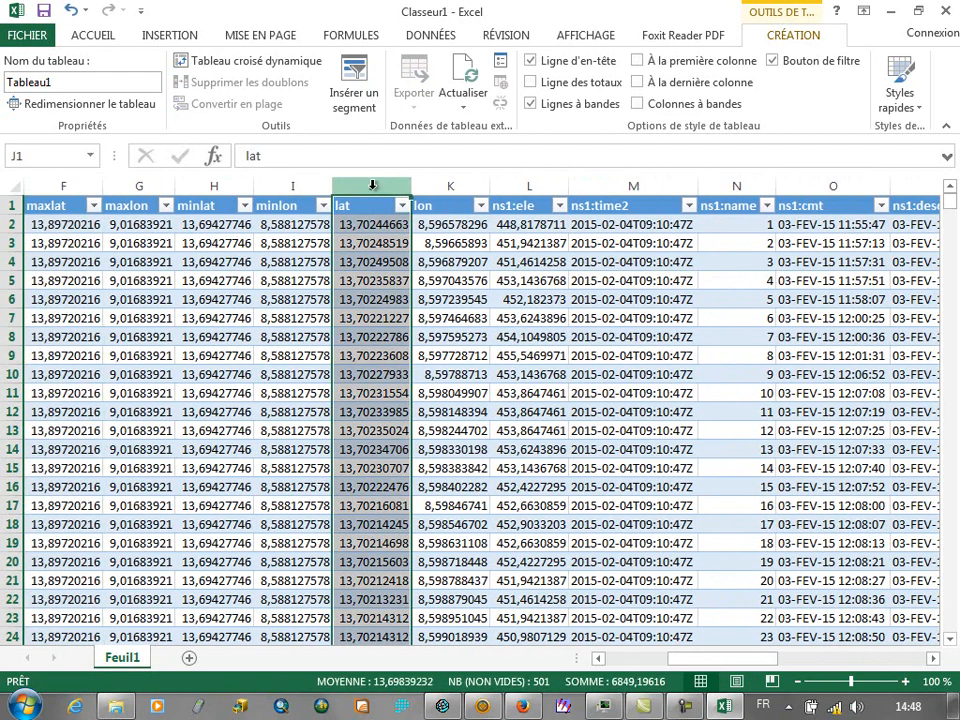
{"action": "left_click", "coordinate": [445, 186]}
{"action": "left_click", "coordinate": [509, 181]}
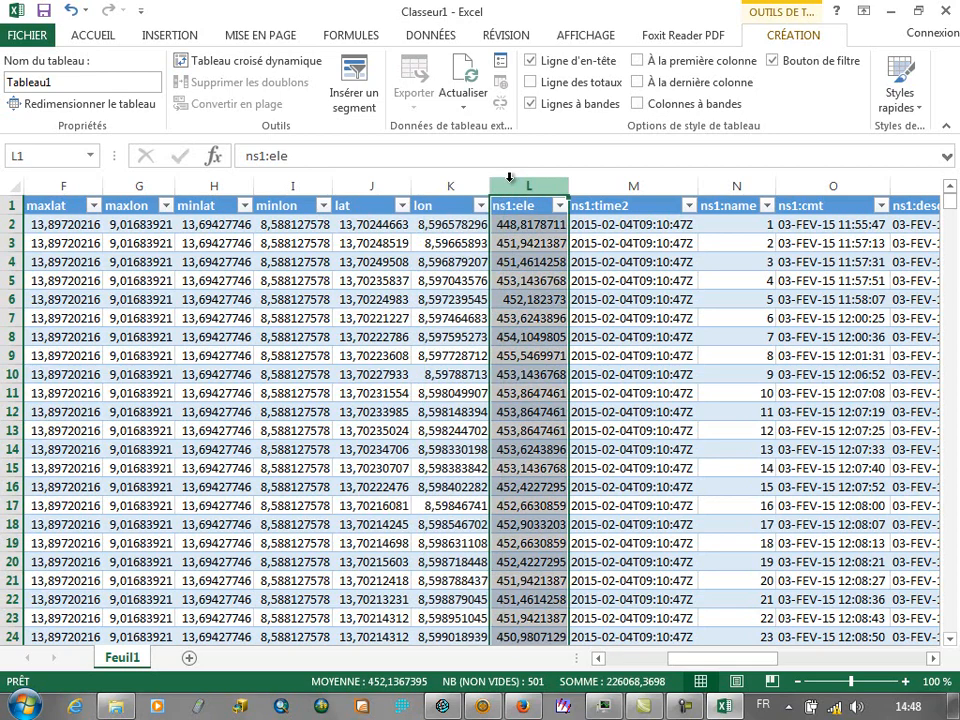
{"action": "left_click", "coordinate": [630, 186]}
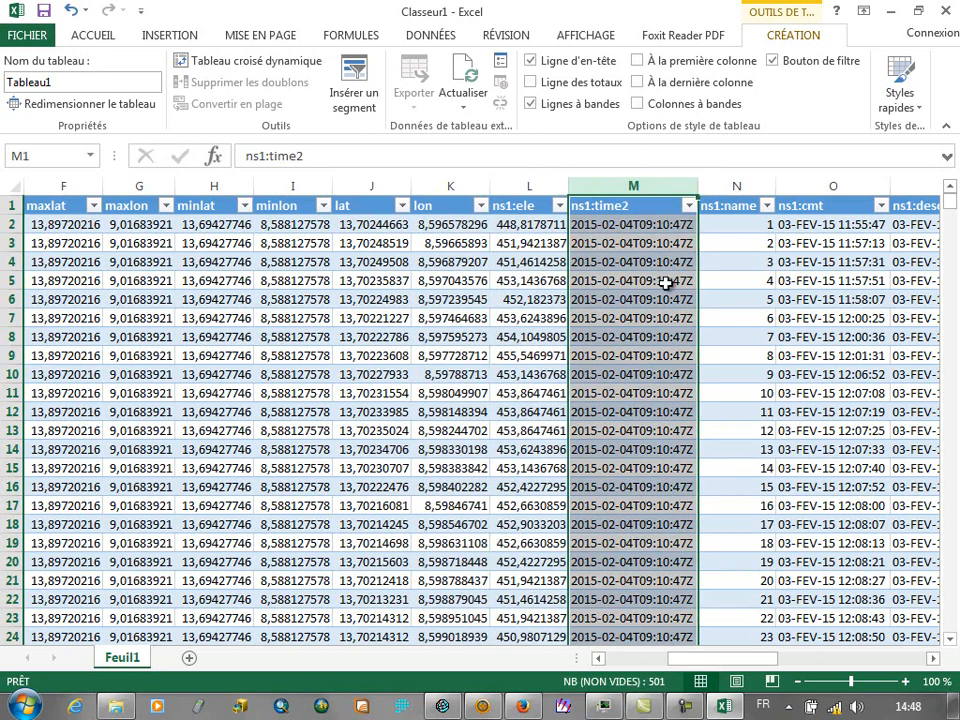
{"action": "left_click_drag", "start_coordinate": [715, 658], "coordinate": [770, 645]}
{"action": "left_click", "coordinate": [349, 186]}
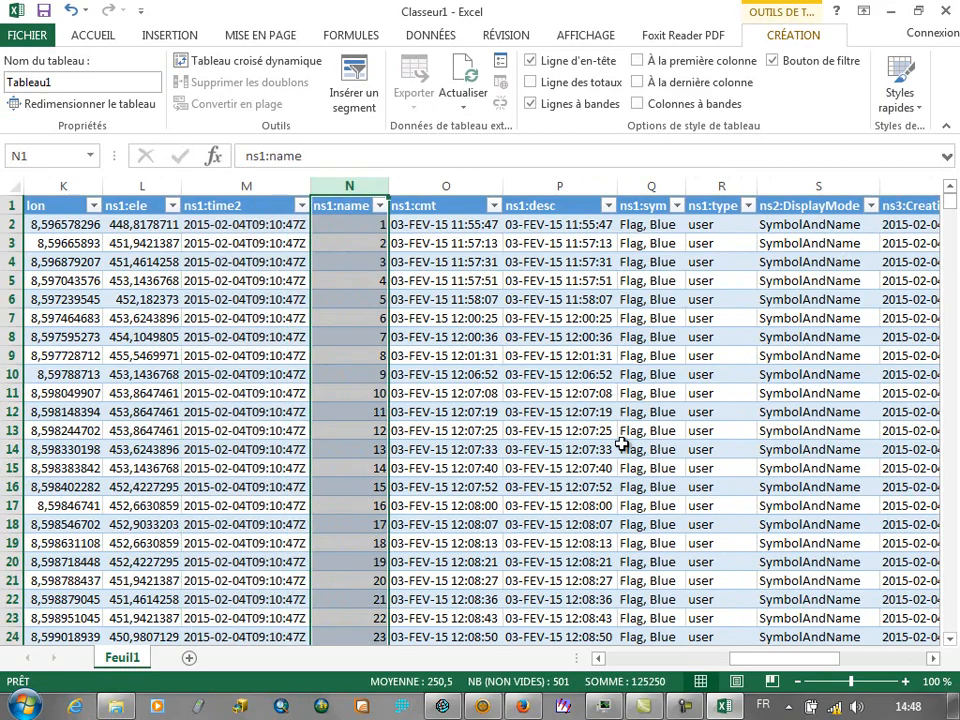
{"action": "left_click_drag", "start_coordinate": [765, 658], "coordinate": [686, 655]}
{"action": "left_click", "coordinate": [498, 186]}
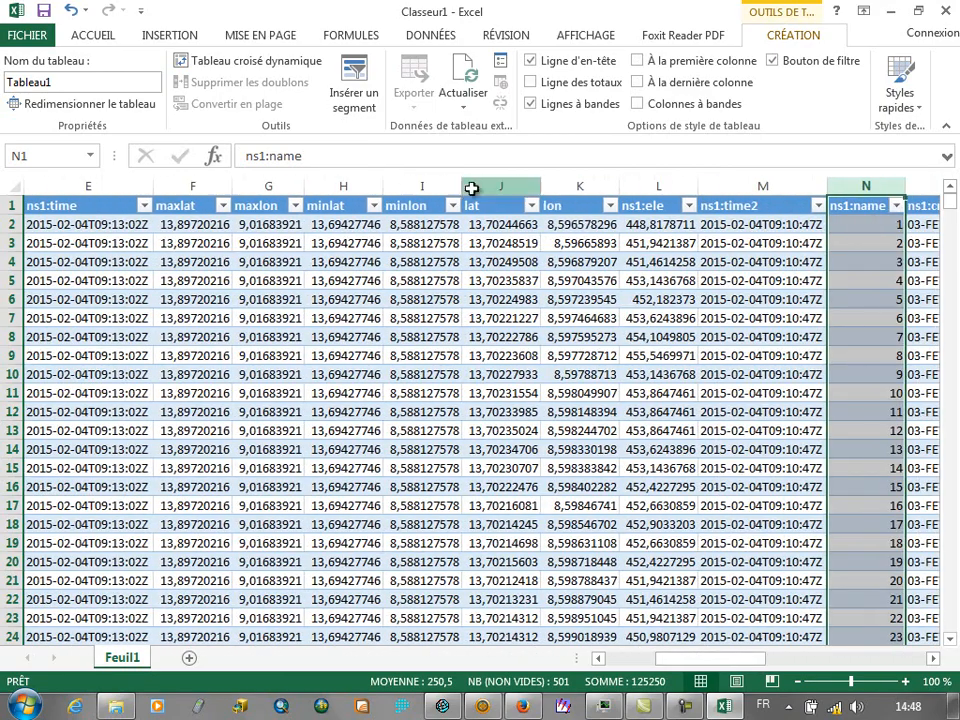
{"action": "left_click", "coordinate": [578, 186]}
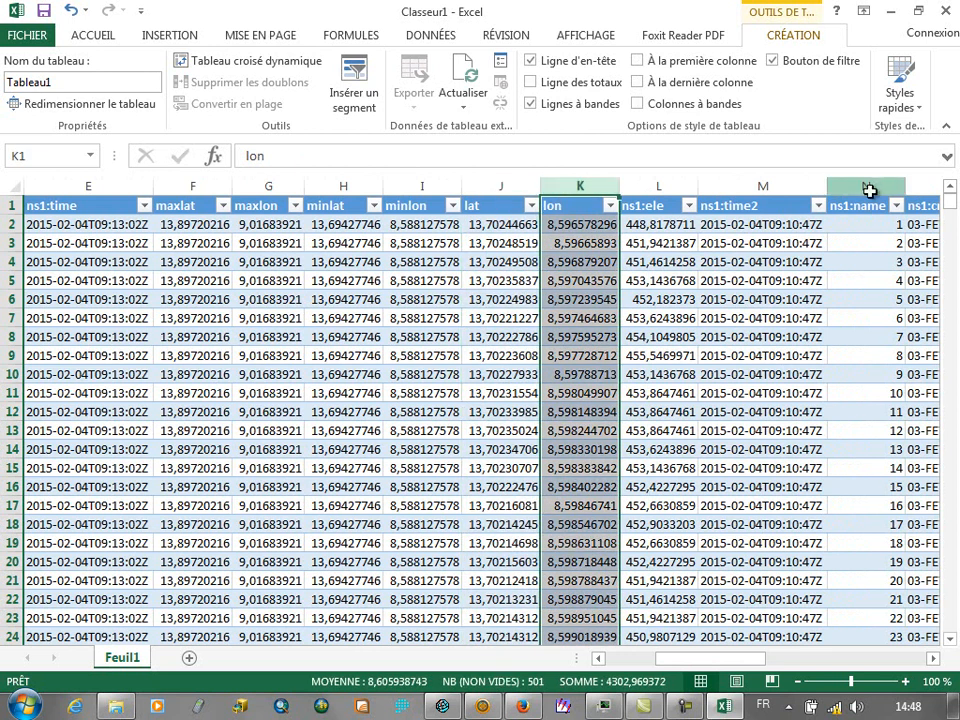
{"action": "left_click", "coordinate": [866, 187]}
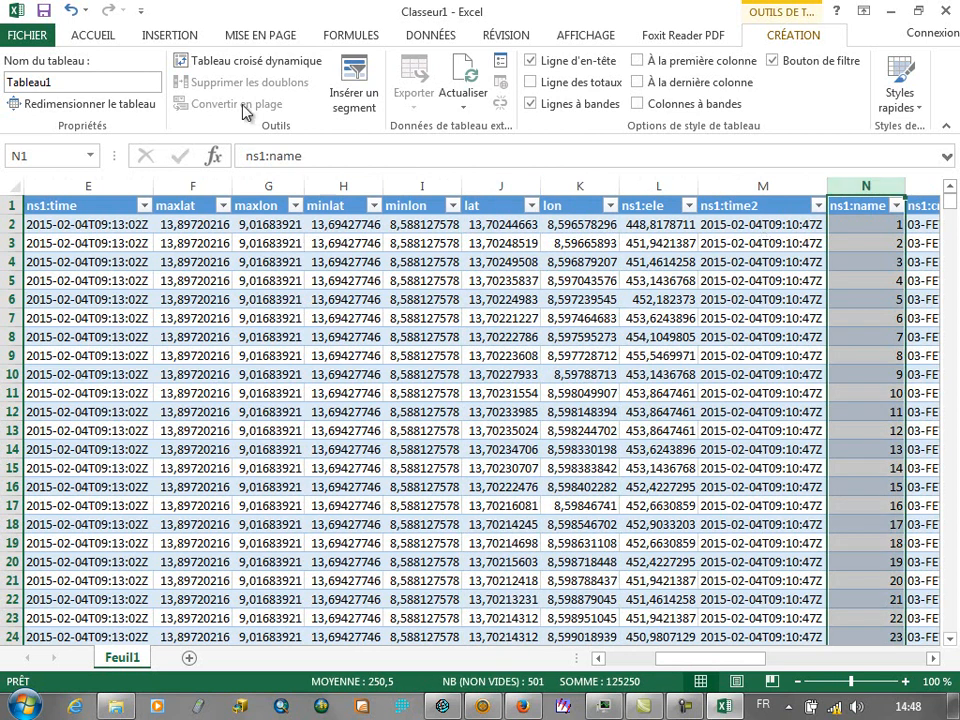
- Save the workbook in the ATU3 2015 folder as GPSMAP 60 in Classeur Excel 97 - 2003 format, continuing past the compatibility check
{"action": "left_click", "coordinate": [50, 36]}
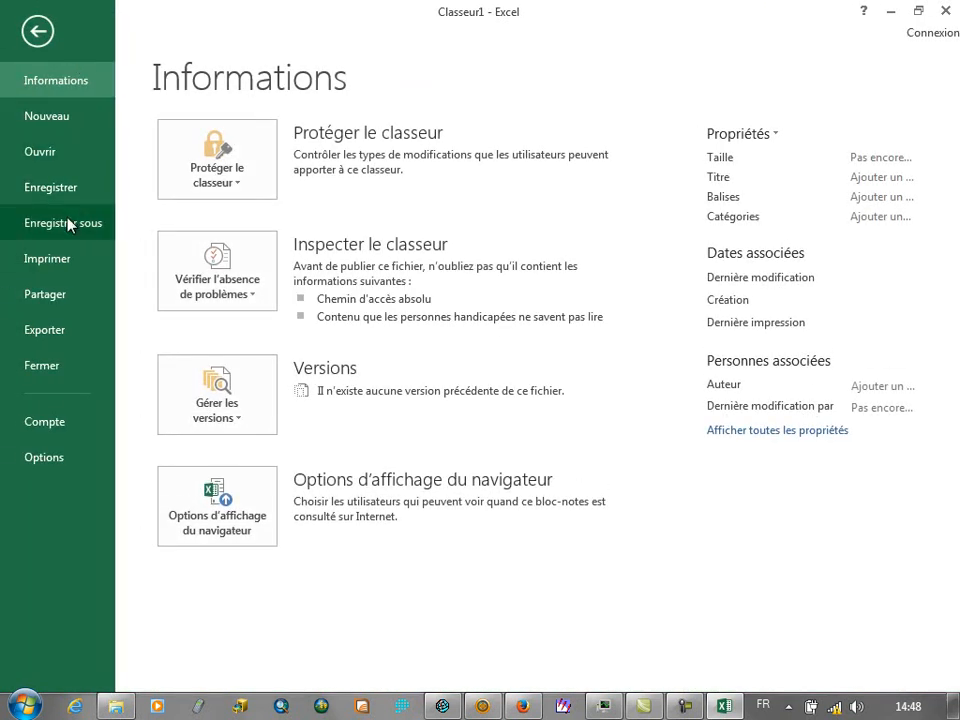
{"action": "left_click", "coordinate": [71, 223]}
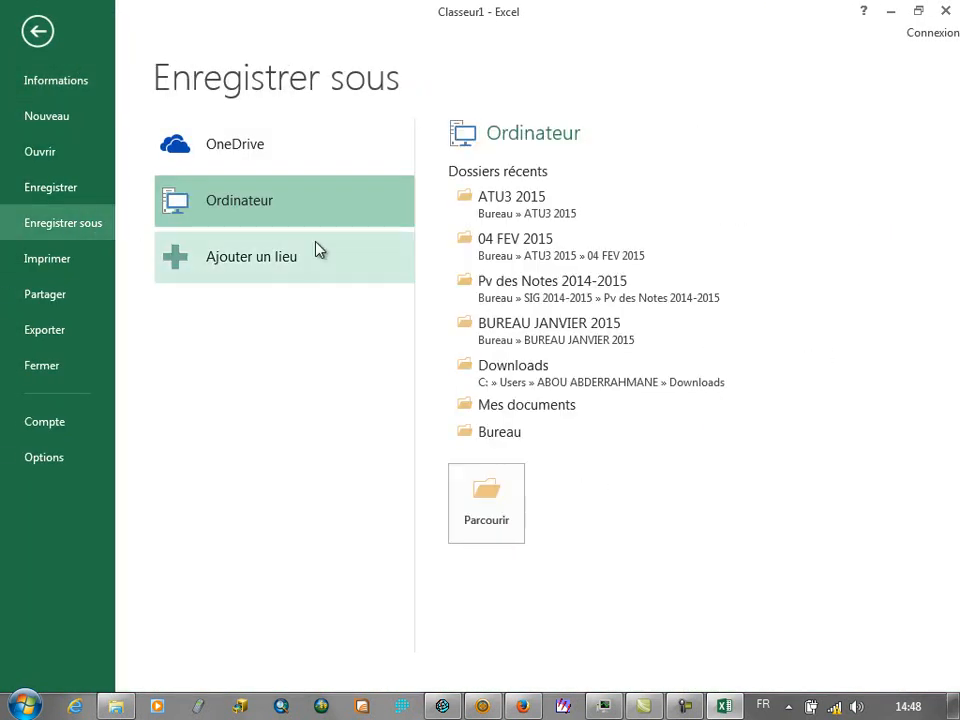
{"action": "left_click", "coordinate": [540, 202]}
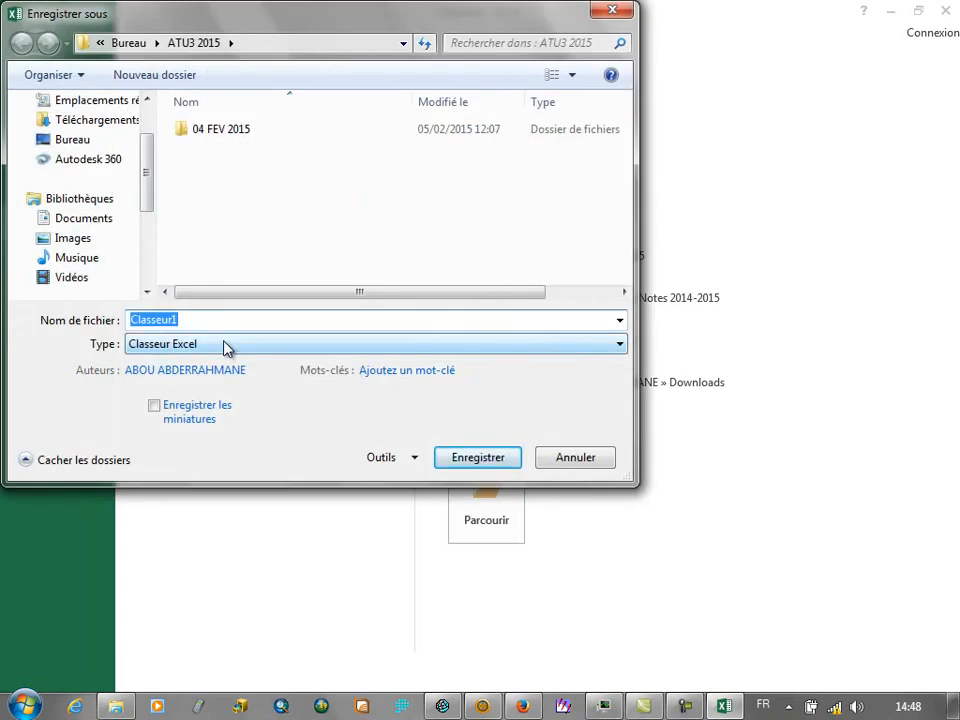
{"action": "type", "text": "GPSMAP 60"}
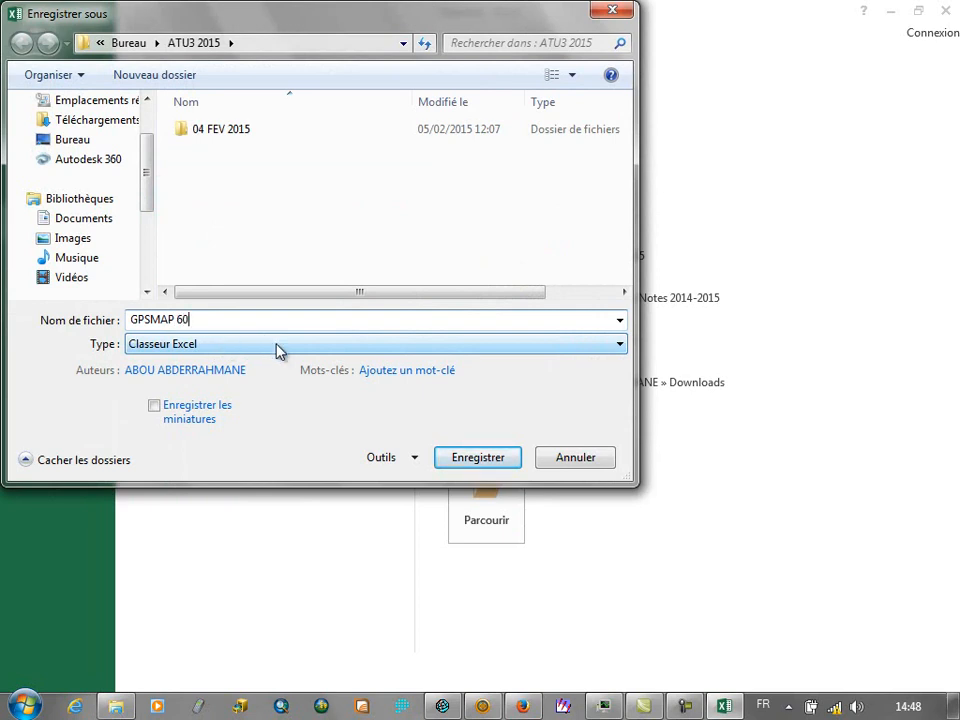
{"action": "left_click", "coordinate": [262, 345]}
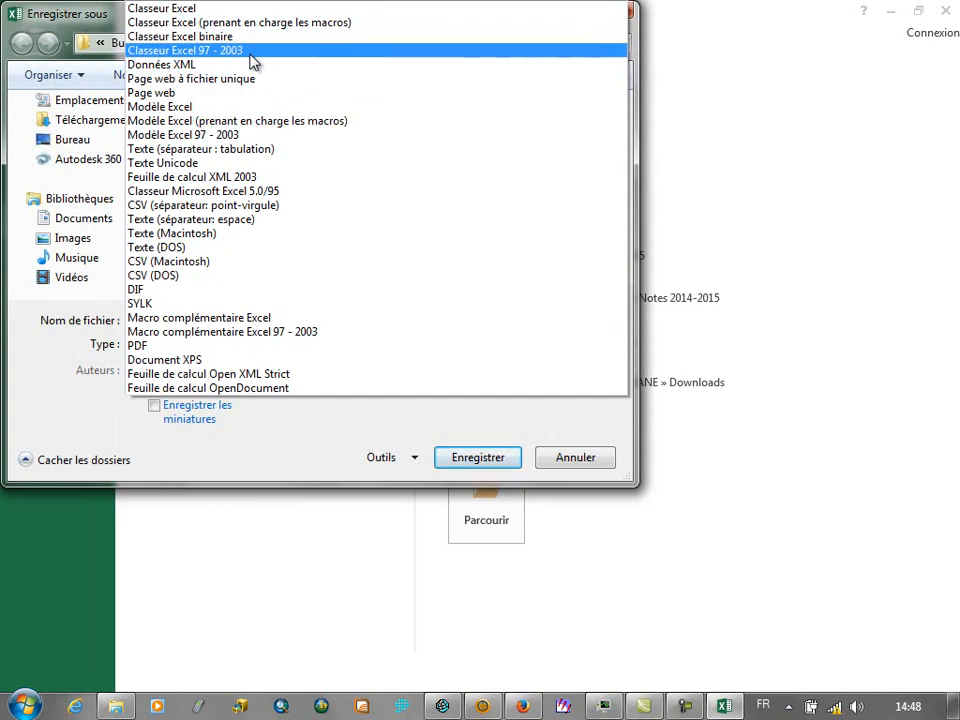
{"action": "left_click", "coordinate": [252, 51]}
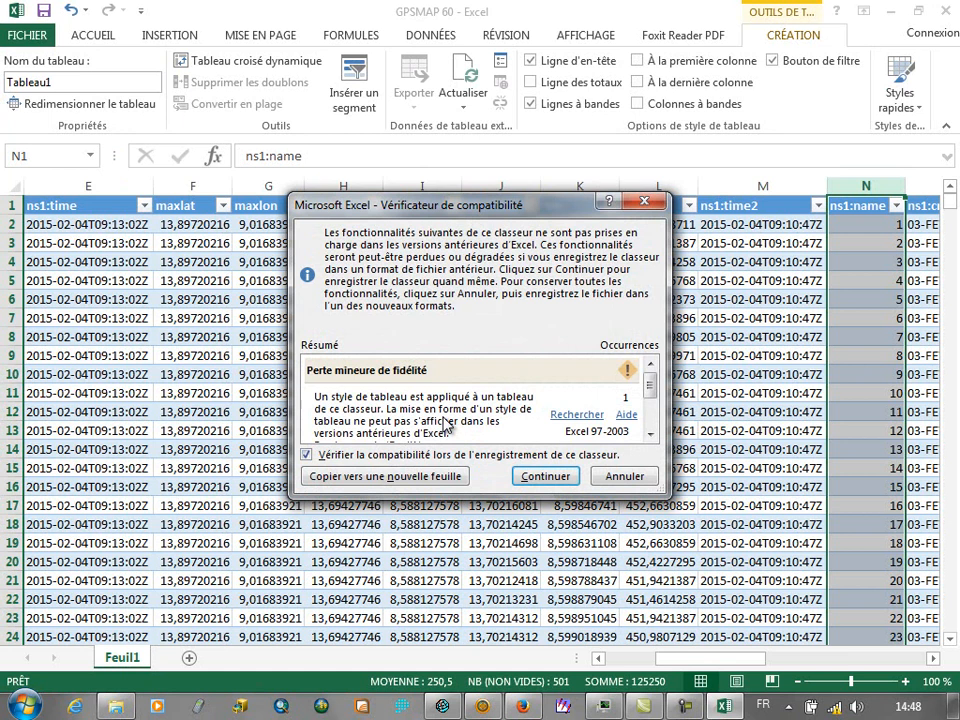
{"action": "left_click", "coordinate": [545, 476]}
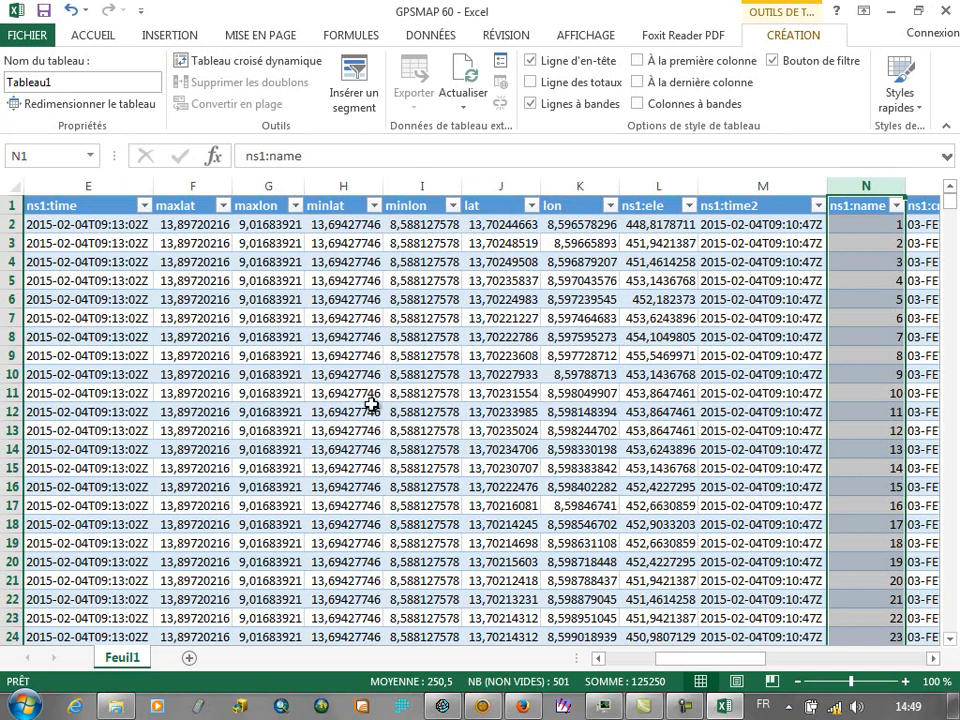
- Delete the columns creator through minlon (A to I) from the imported table
{"action": "left_click_drag", "start_coordinate": [675, 660], "coordinate": [612, 632]}
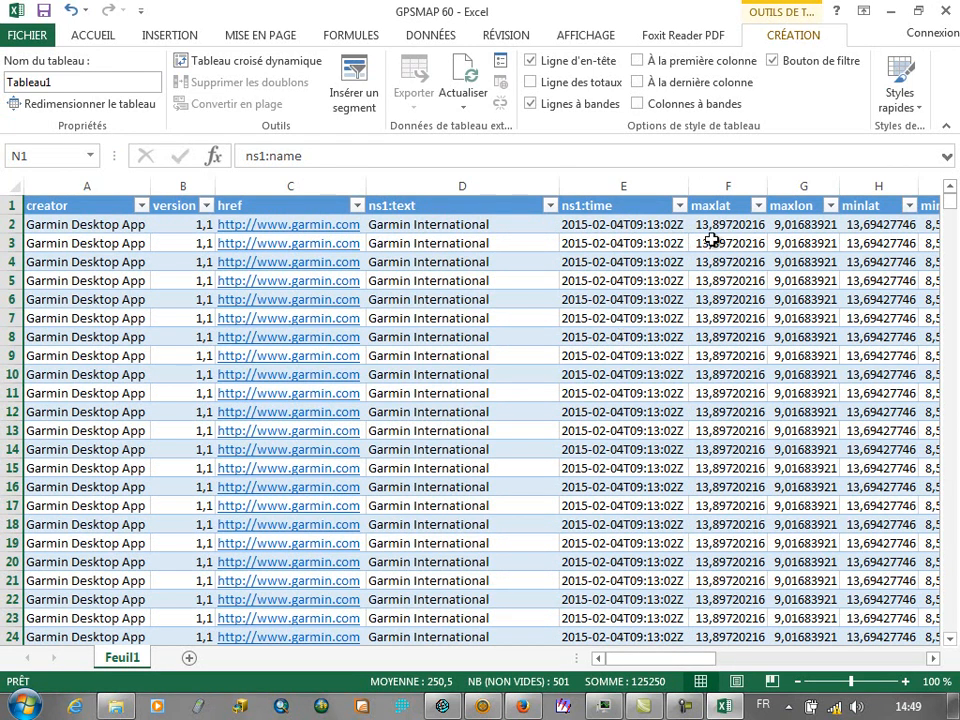
{"action": "left_click", "coordinate": [927, 180]}
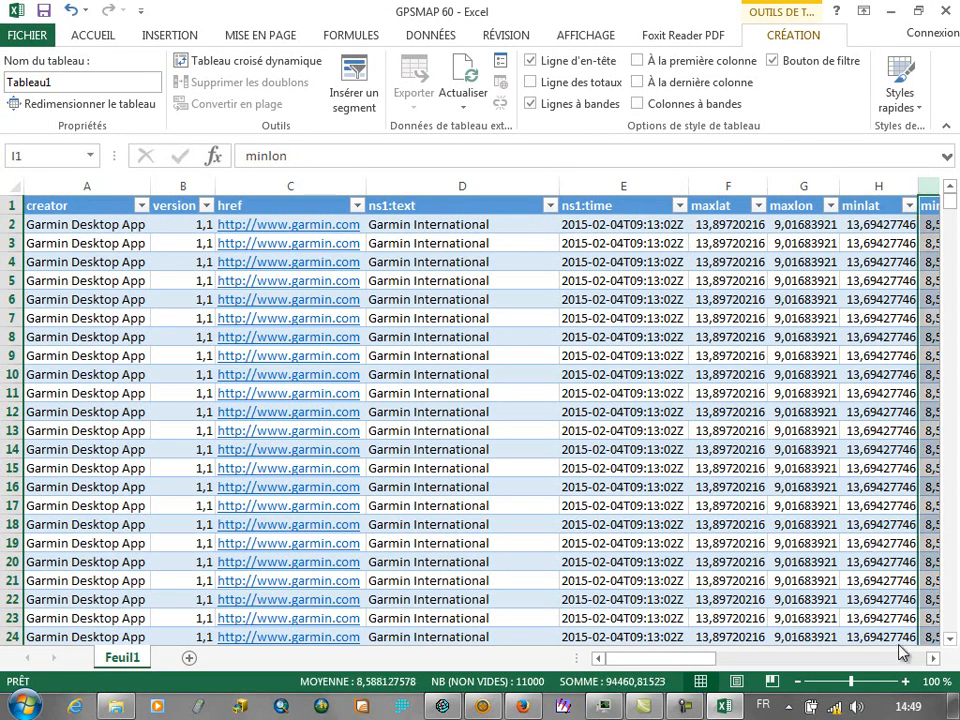
{"action": "left_click", "coordinate": [797, 681]}
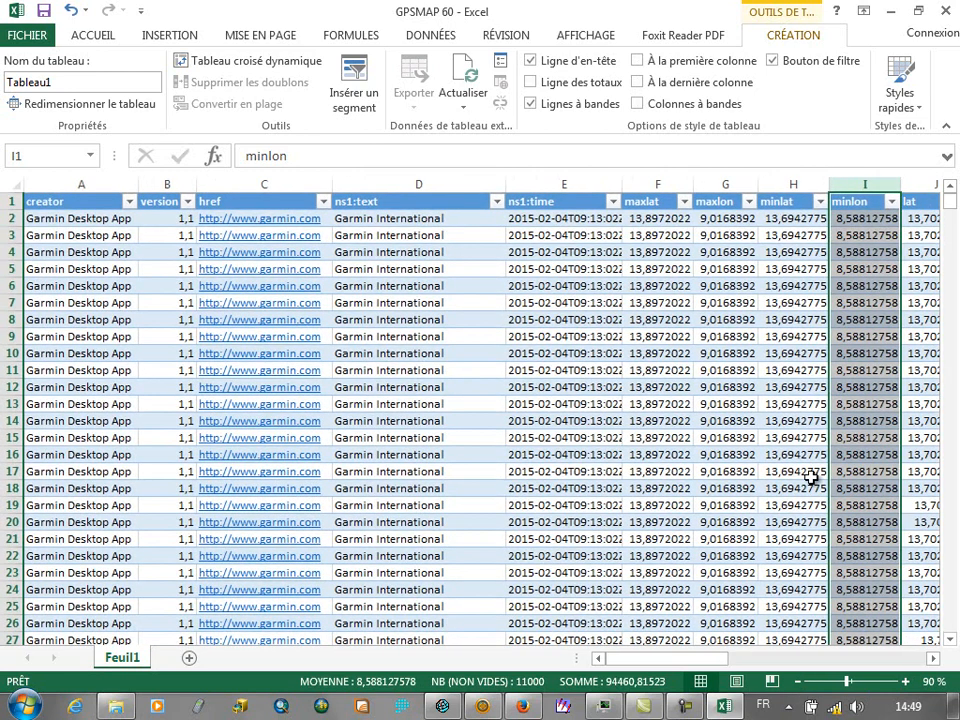
{"action": "left_click_drag", "start_coordinate": [855, 184], "coordinate": [793, 184]}
{"action": "left_click_drag", "start_coordinate": [88, 184], "coordinate": [862, 201]}
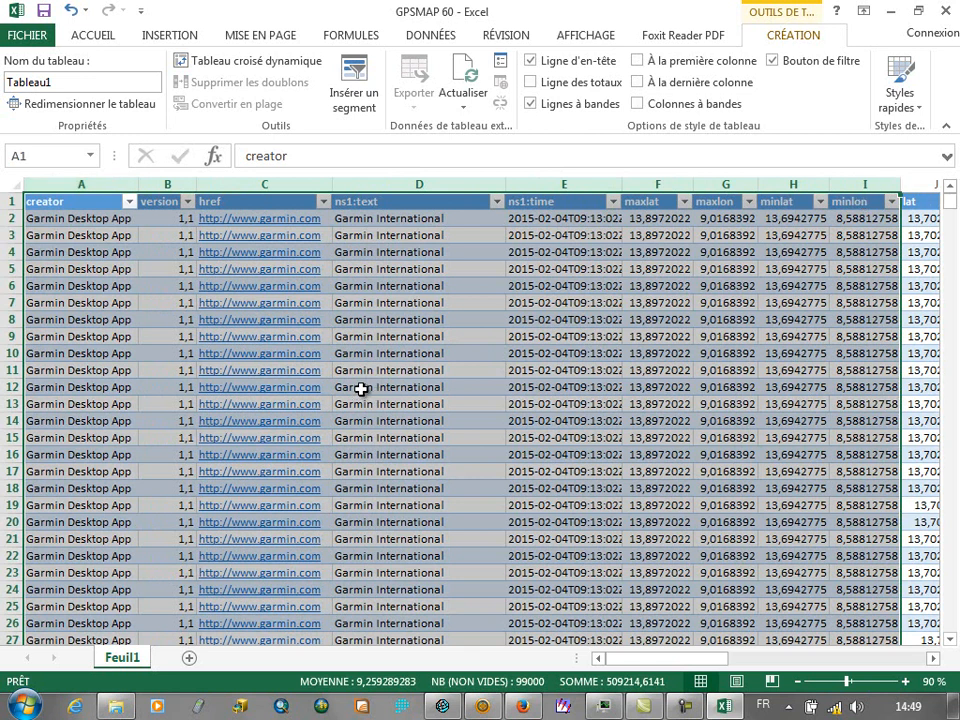
{"action": "right_click", "coordinate": [657, 186]}
{"action": "left_click", "coordinate": [730, 341]}
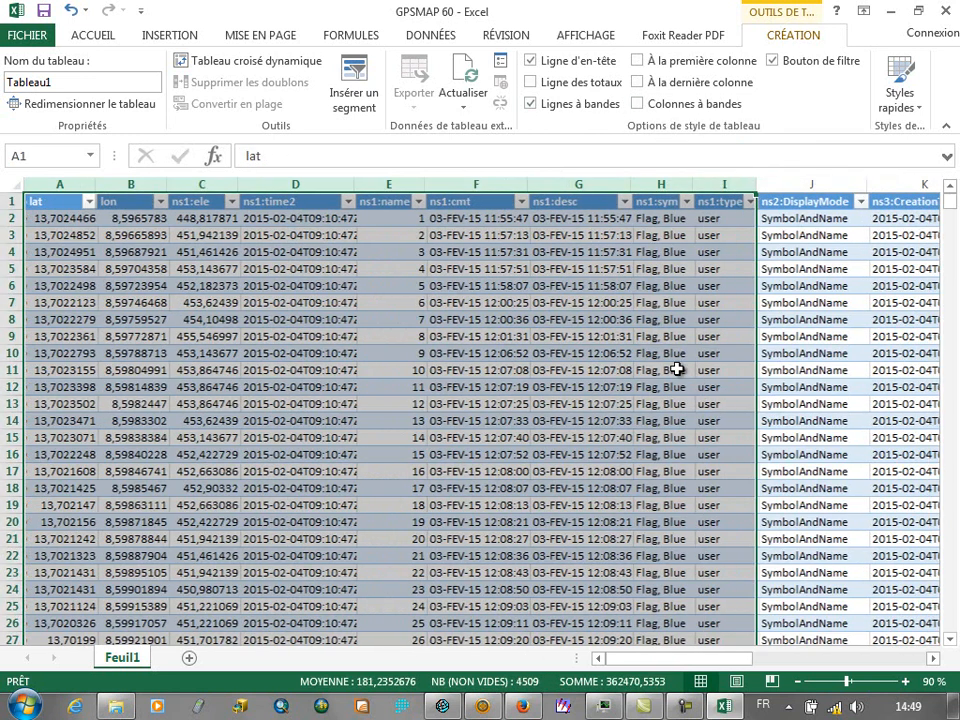
{"action": "left_click", "coordinate": [374, 340]}
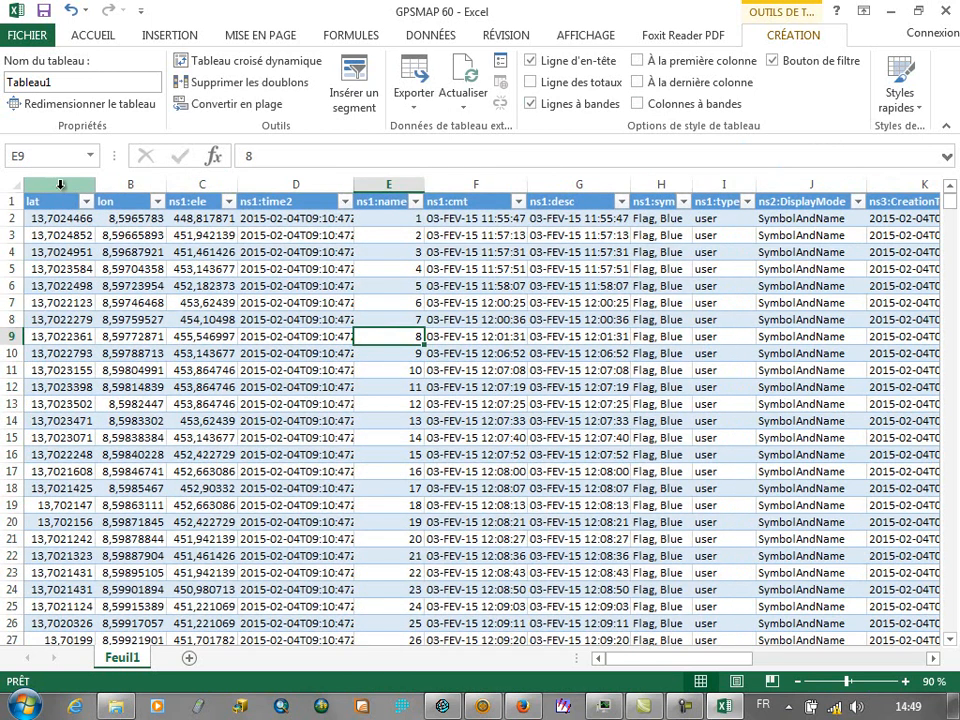
{"action": "left_click", "coordinate": [60, 187]}
{"action": "left_click", "coordinate": [130, 185]}
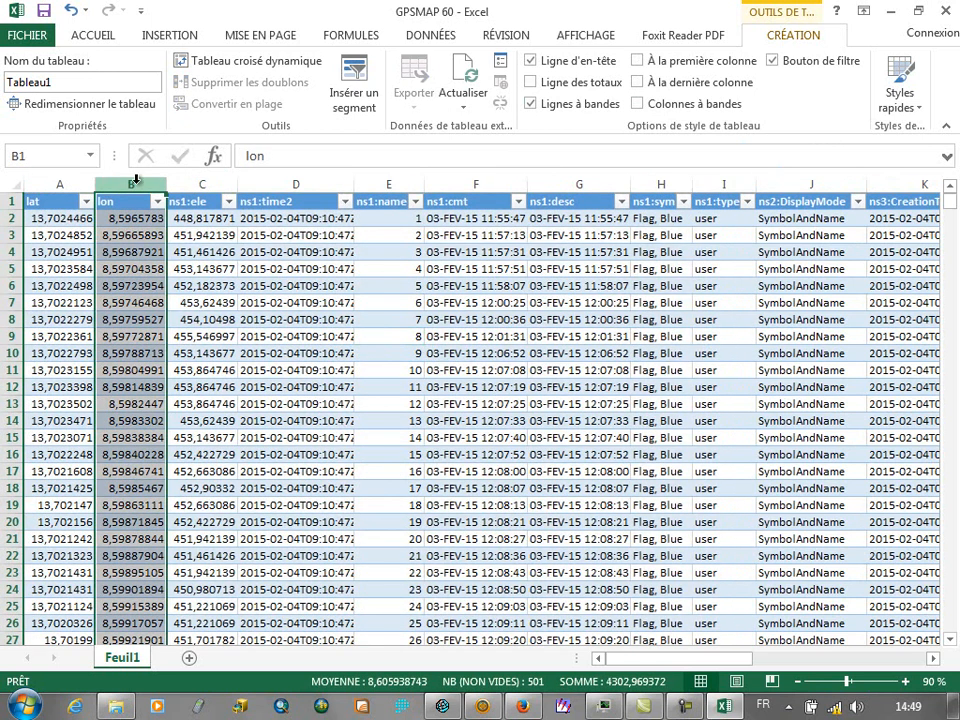
{"action": "left_click_drag", "start_coordinate": [205, 184], "coordinate": [283, 184]}
{"action": "left_click", "coordinate": [273, 182]}
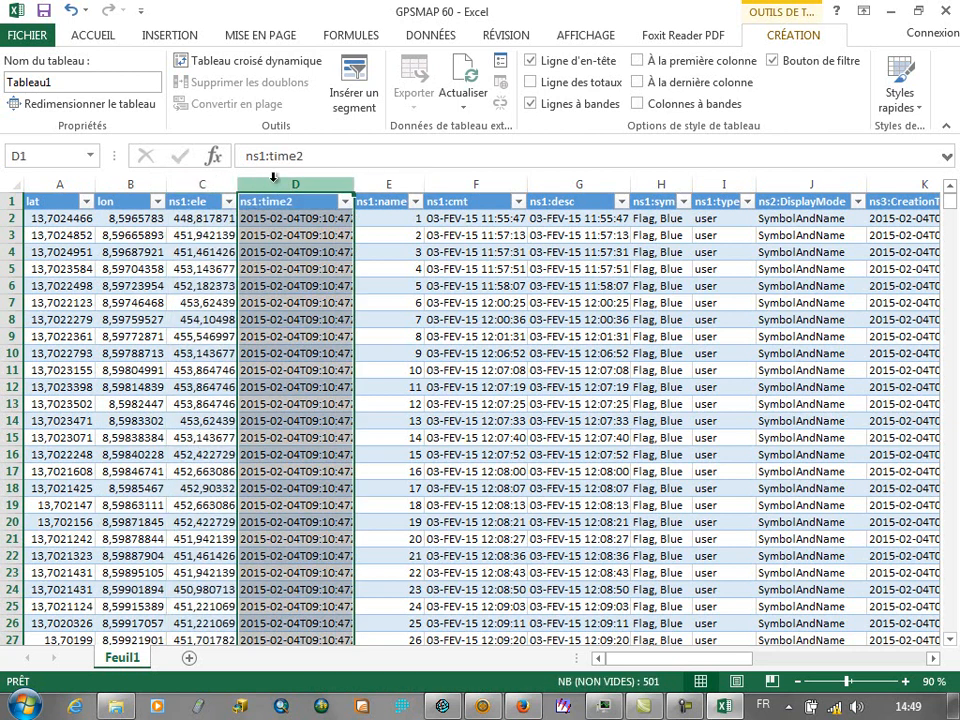
{"action": "right_click", "coordinate": [277, 180]}
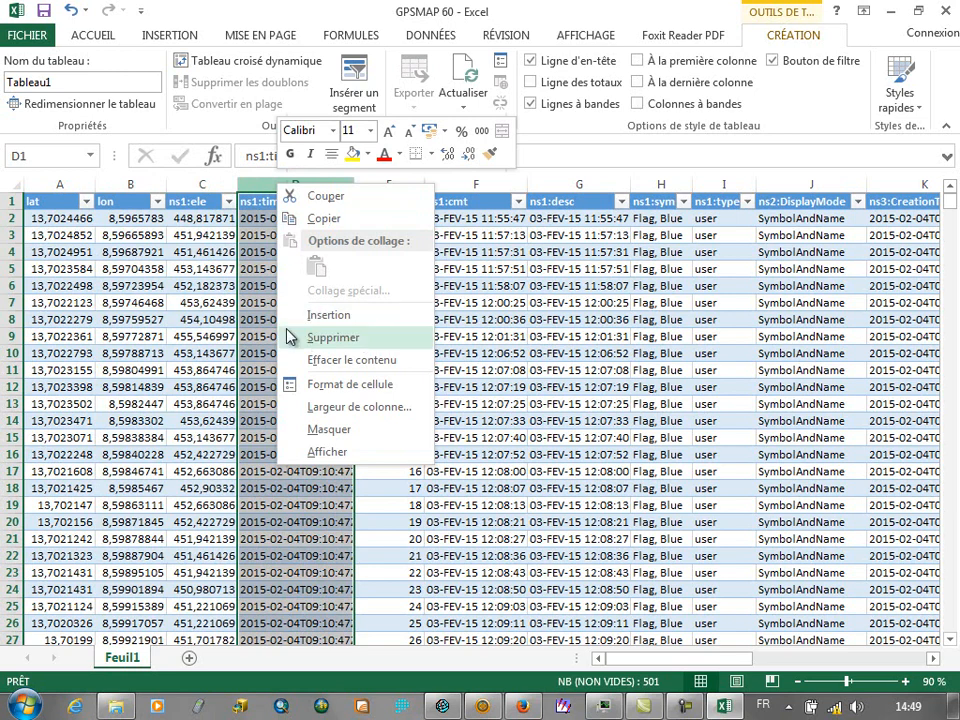
{"action": "key", "text": "Escape"}
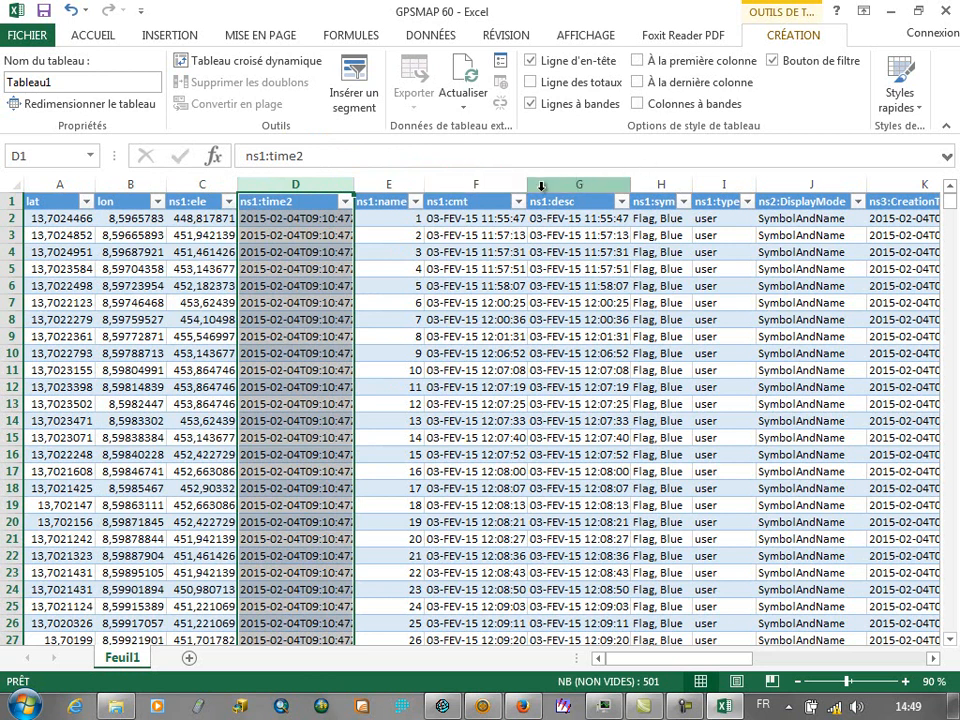
- Delete all columns following ns1:name, from ns1:cmt to the end of the table
{"action": "left_click_drag", "start_coordinate": [482, 185], "coordinate": [779, 170]}
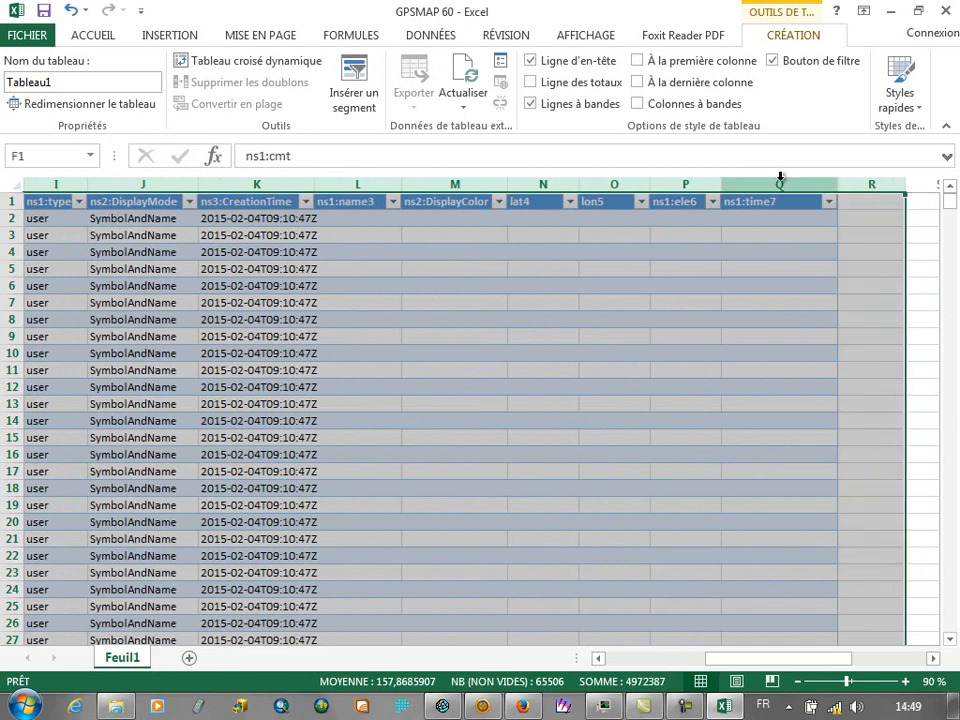
{"action": "right_click", "coordinate": [781, 184]}
{"action": "left_click", "coordinate": [850, 316]}
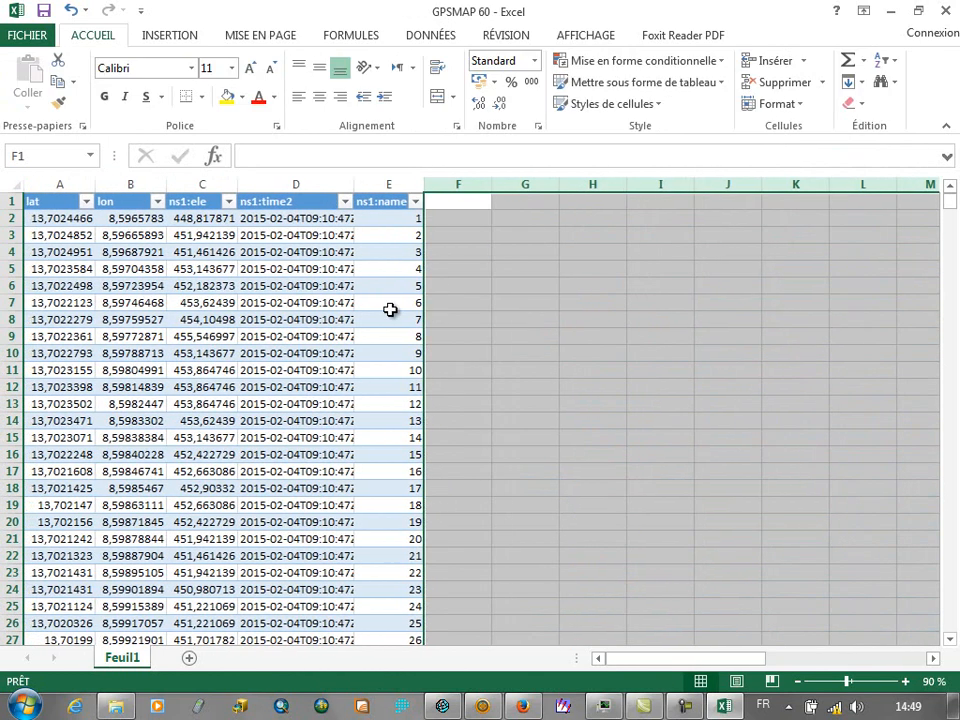
{"action": "left_click", "coordinate": [499, 287]}
- Delete the ns1:time2 column
{"action": "left_click", "coordinate": [285, 185]}
{"action": "right_click", "coordinate": [284, 190]}
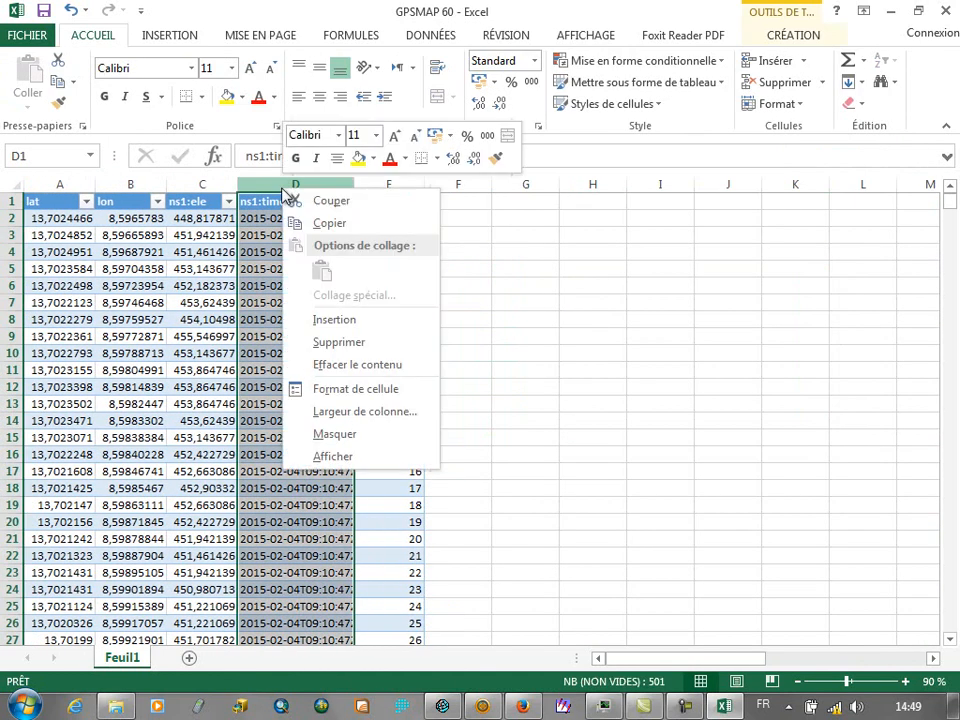
{"action": "left_click", "coordinate": [337, 345]}
{"action": "left_click", "coordinate": [531, 272]}
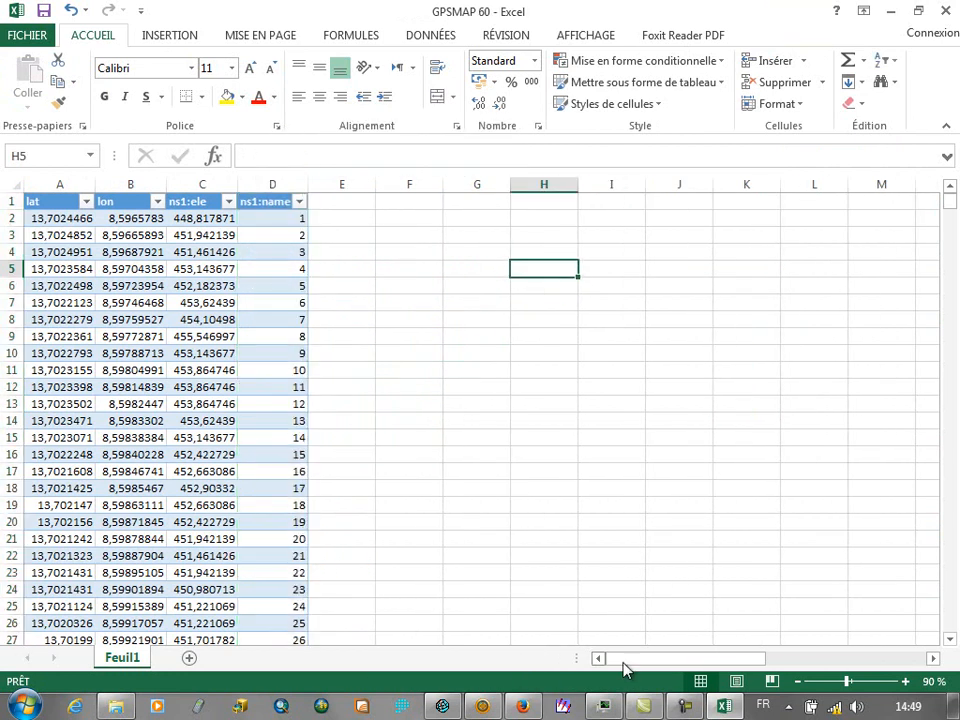
- Move the ns1:name column in front of the lat column by cutting it and inserting the cut cells at column A
{"action": "left_click", "coordinate": [273, 185]}
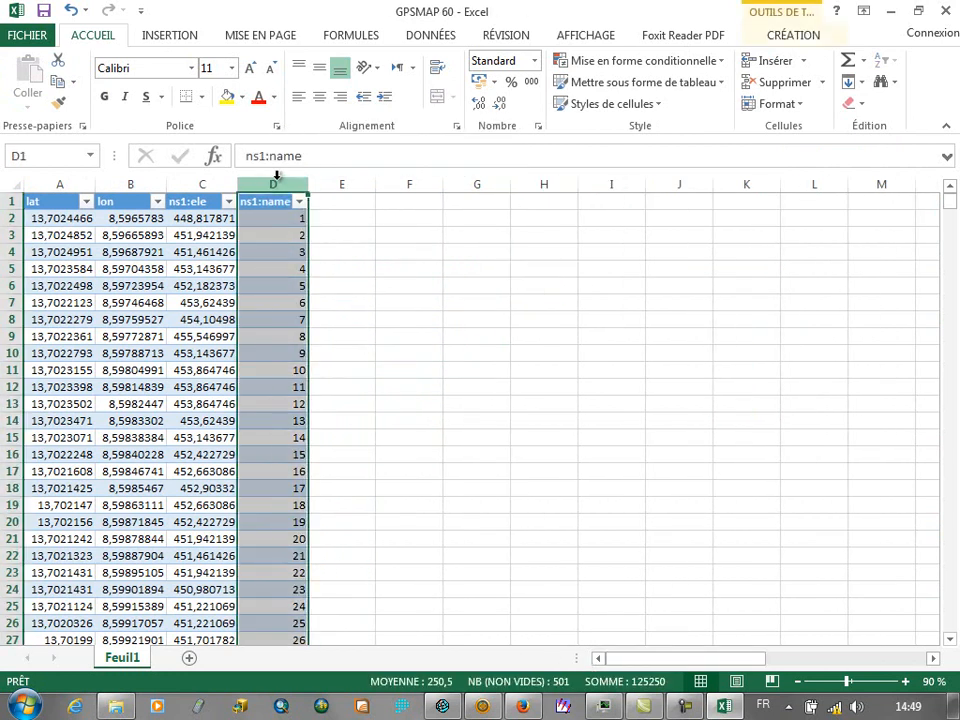
{"action": "right_click", "coordinate": [279, 186]}
{"action": "left_click", "coordinate": [333, 192]}
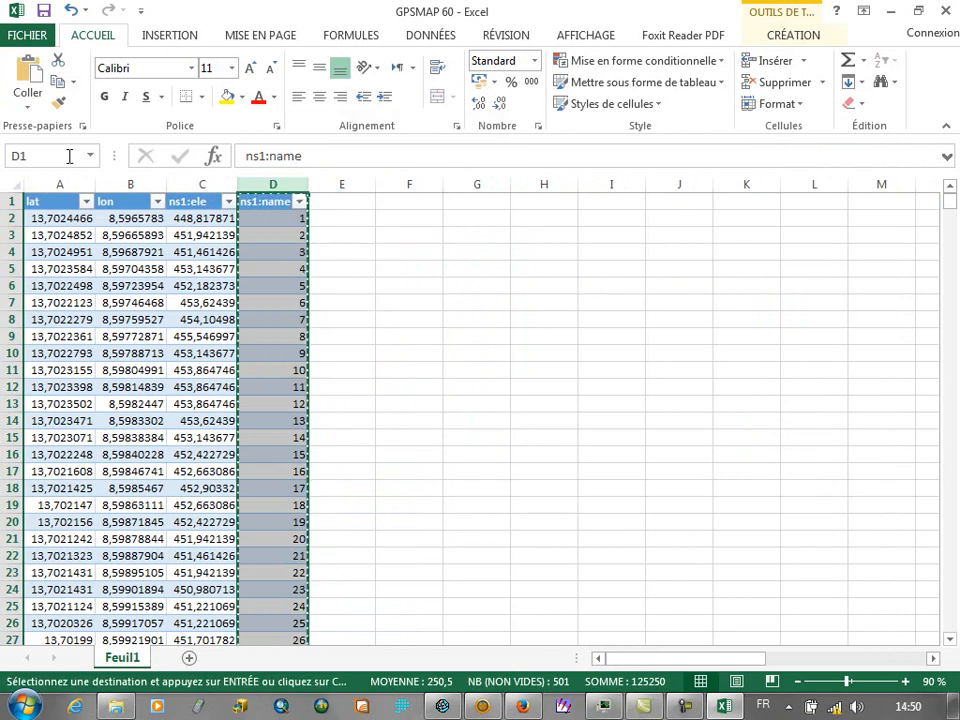
{"action": "left_click", "coordinate": [56, 185]}
{"action": "right_click", "coordinate": [57, 186]}
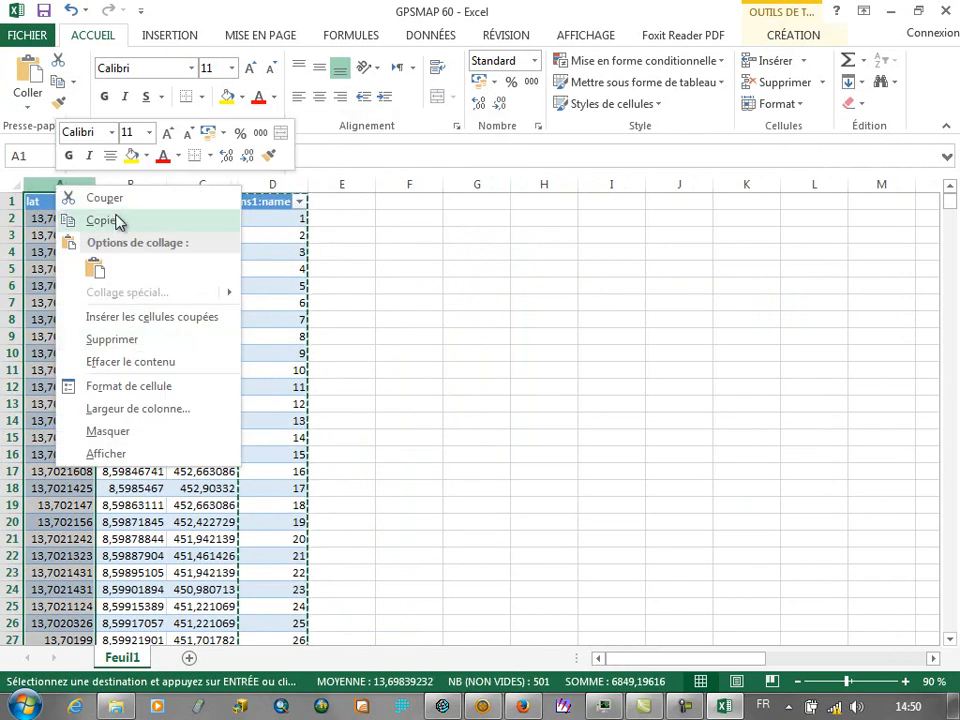
{"action": "left_click", "coordinate": [133, 318]}
{"action": "left_click", "coordinate": [409, 302]}
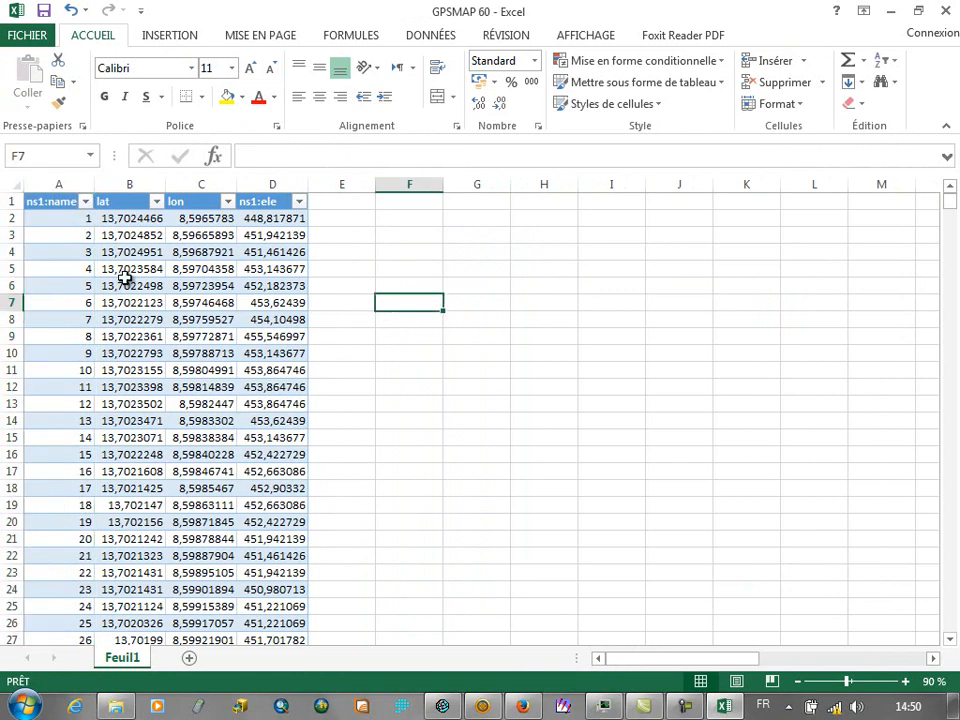
{"action": "left_click", "coordinate": [59, 178]}
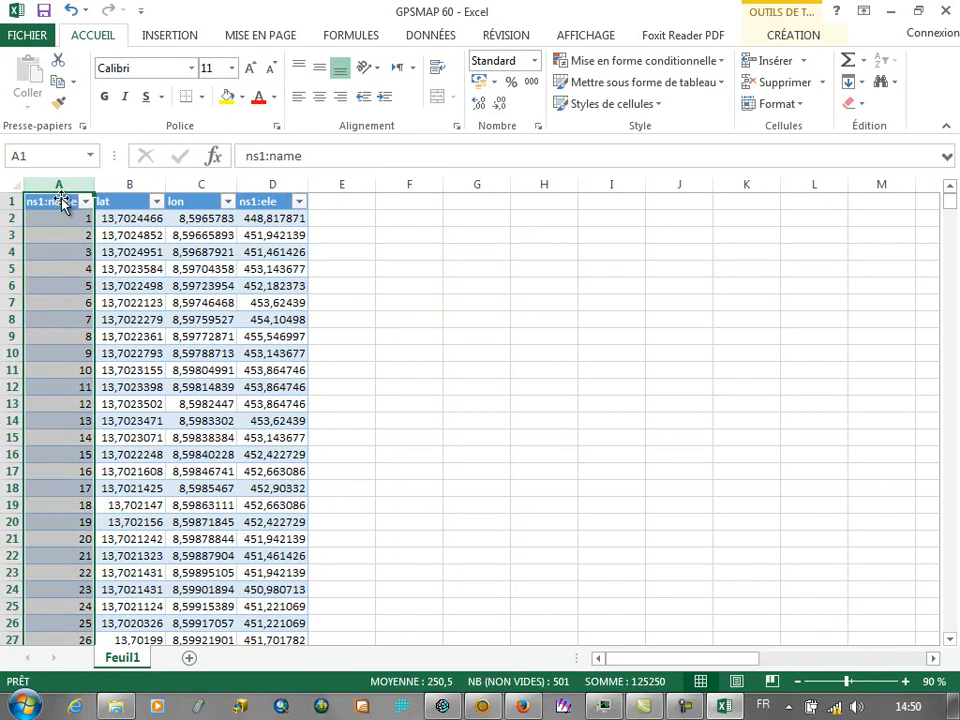
{"action": "left_click", "coordinate": [113, 187]}
{"action": "left_click", "coordinate": [184, 184]}
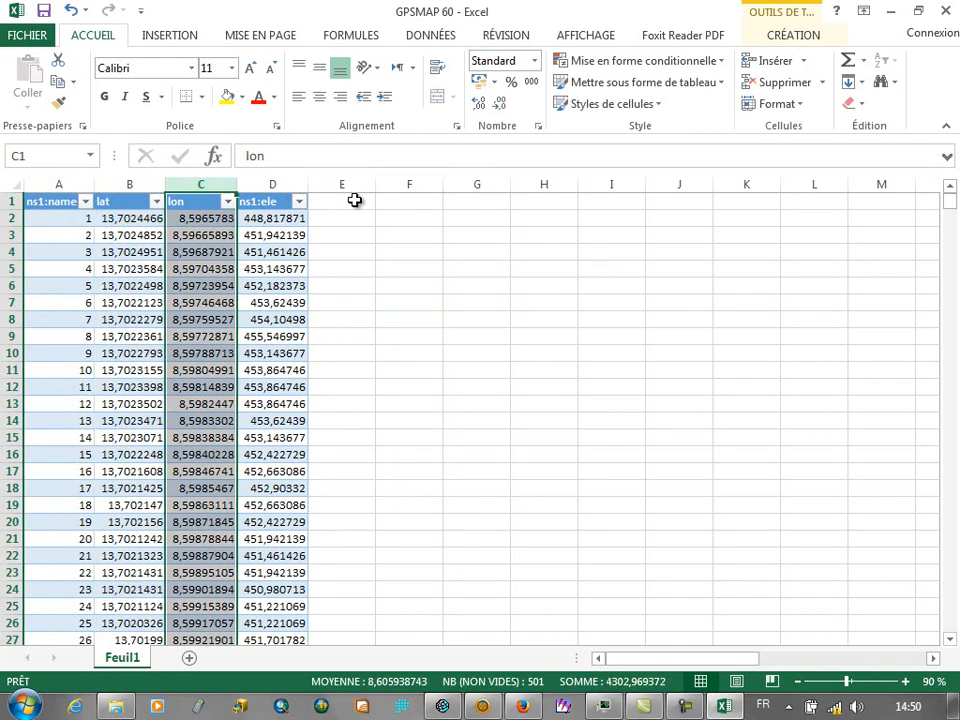
{"action": "left_click", "coordinate": [458, 252]}
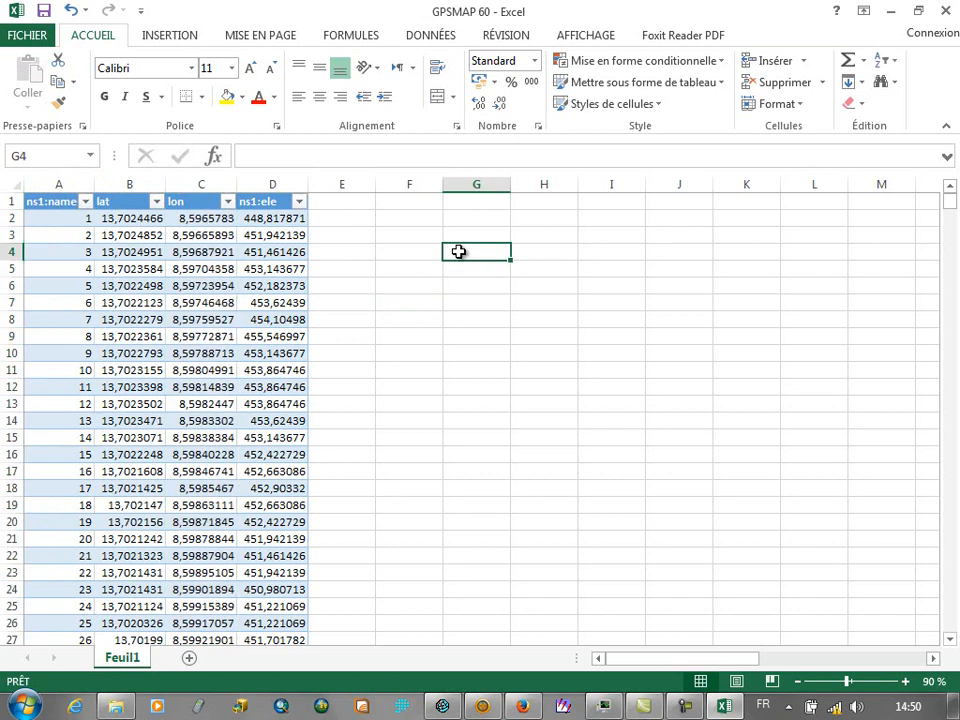
{"action": "left_click", "coordinate": [478, 287]}
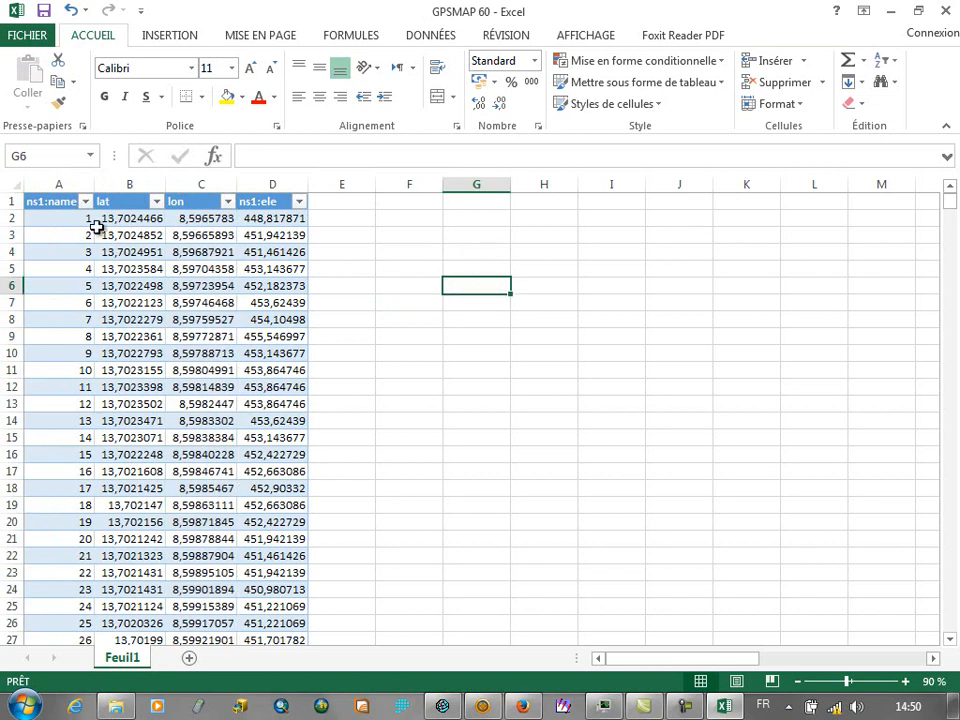
- Rename the table headers in cells A1 to D1 as NUMERO, LAT, LON and ALTITUDE
{"action": "left_click", "coordinate": [63, 206]}
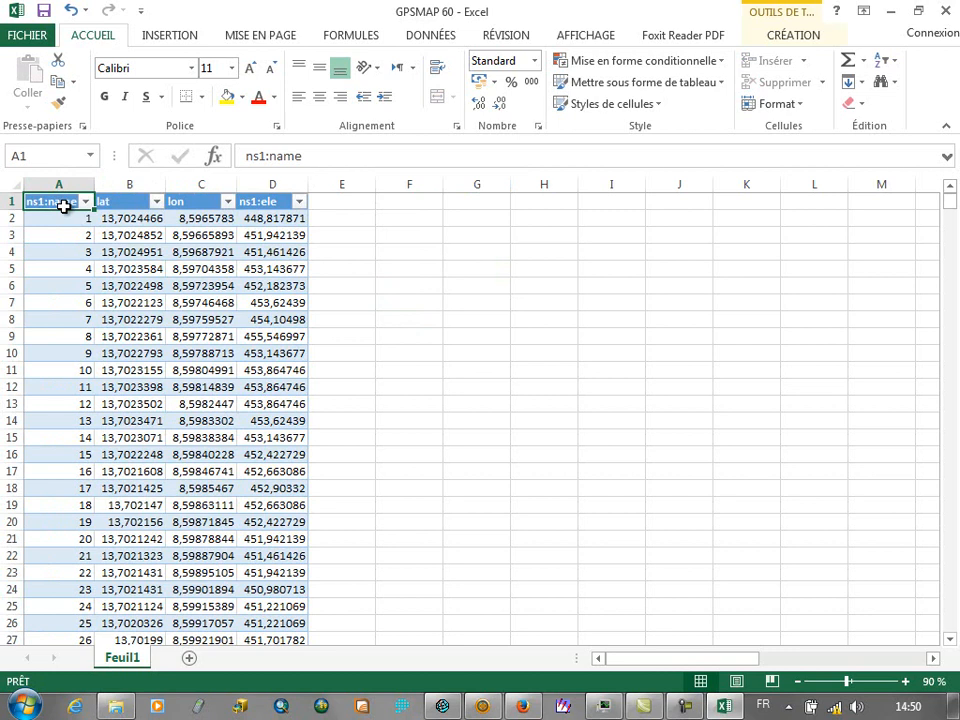
{"action": "type", "text": "NUMERO"}
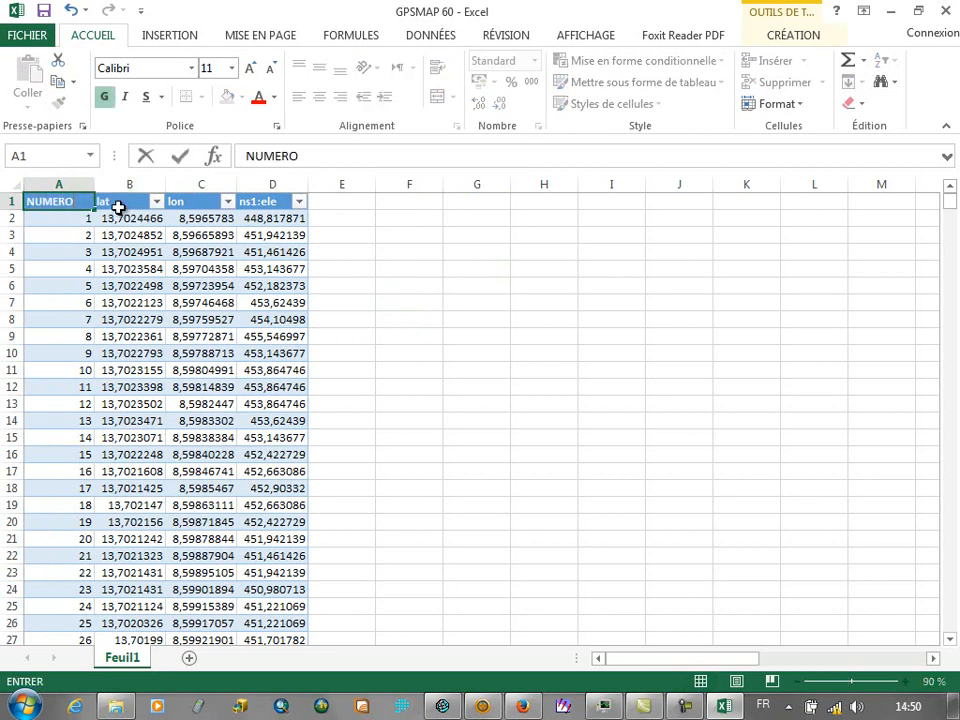
{"action": "left_click", "coordinate": [103, 203]}
{"action": "type", "text": "LA"}
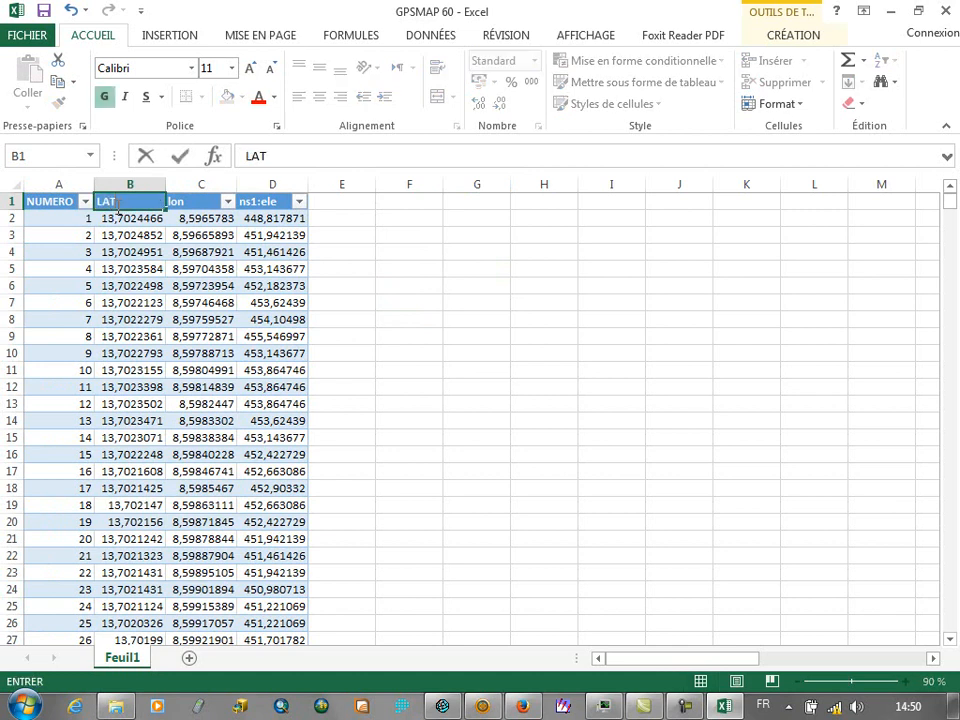
{"action": "type", "text": "T"}
{"action": "left_click", "coordinate": [183, 193]}
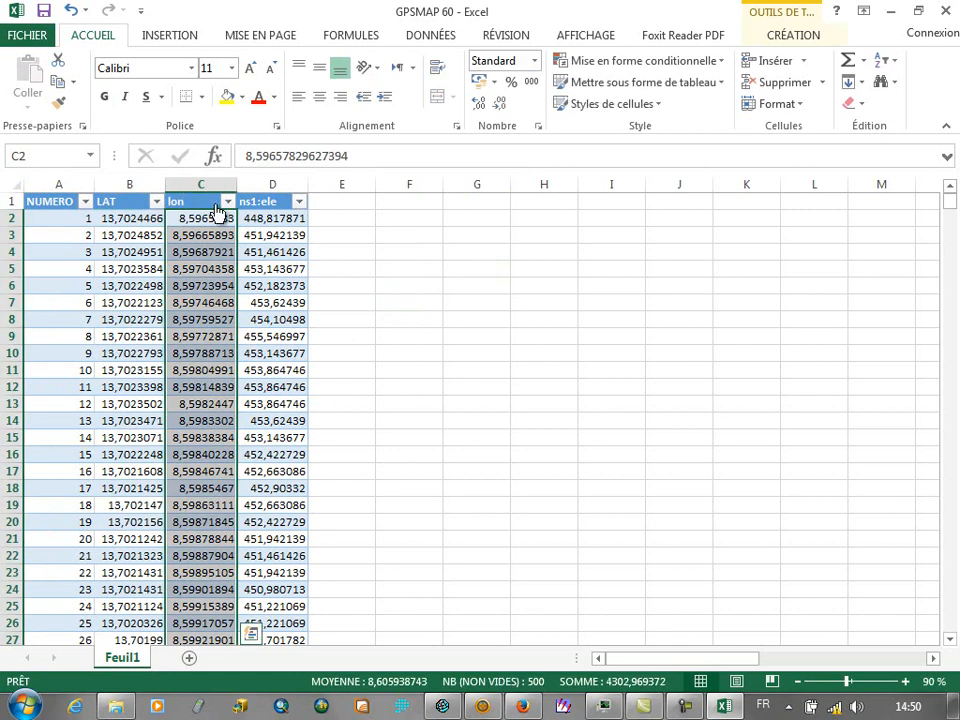
{"action": "left_click", "coordinate": [211, 205]}
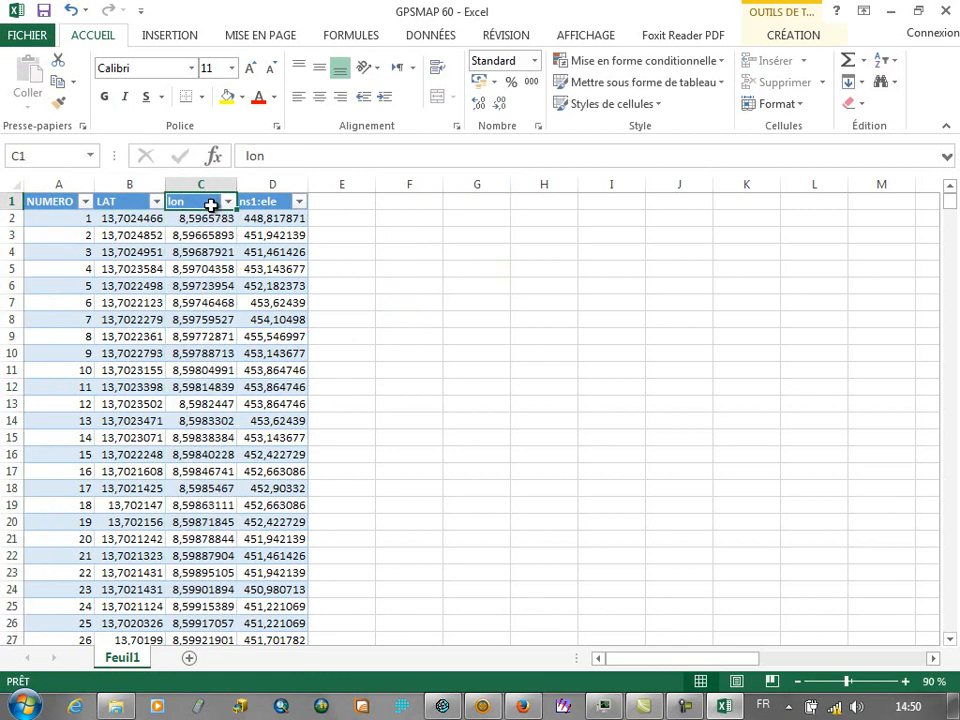
{"action": "type", "text": "LON"}
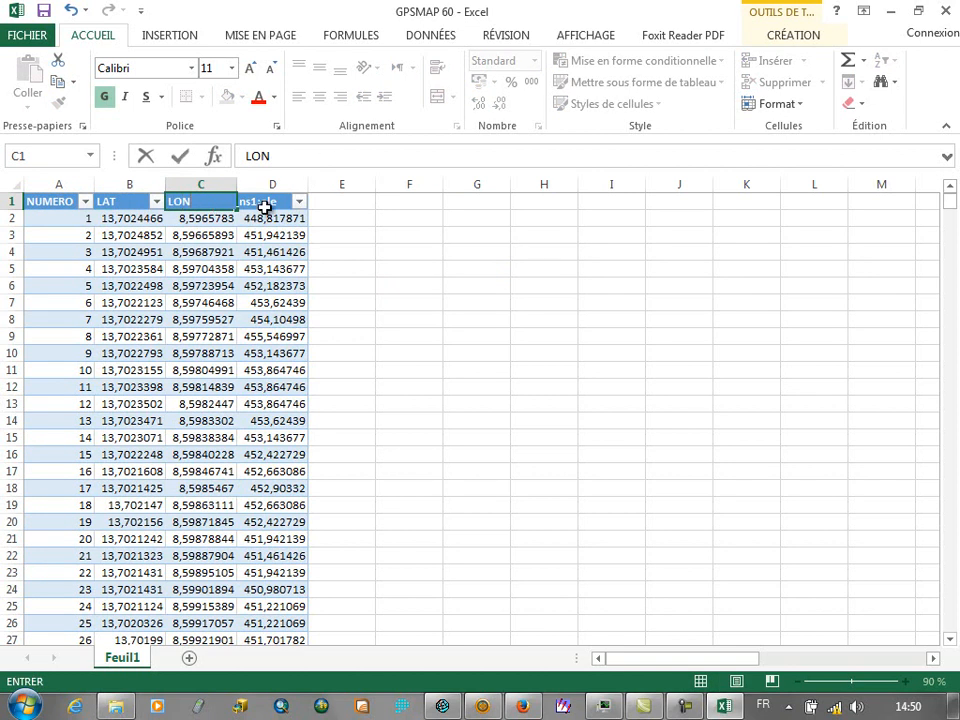
{"action": "left_click", "coordinate": [265, 207]}
{"action": "type", "text": "ALTITUDE"}
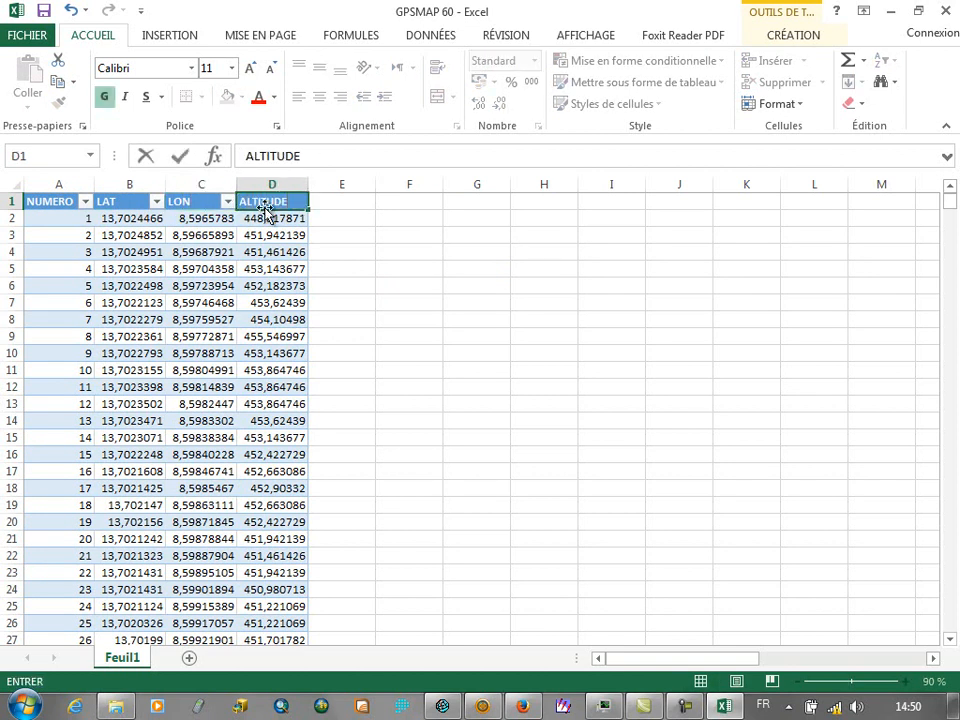
- Save the edited workbook in its current format, continuing past the compatibility check
{"action": "left_click", "coordinate": [407, 251]}
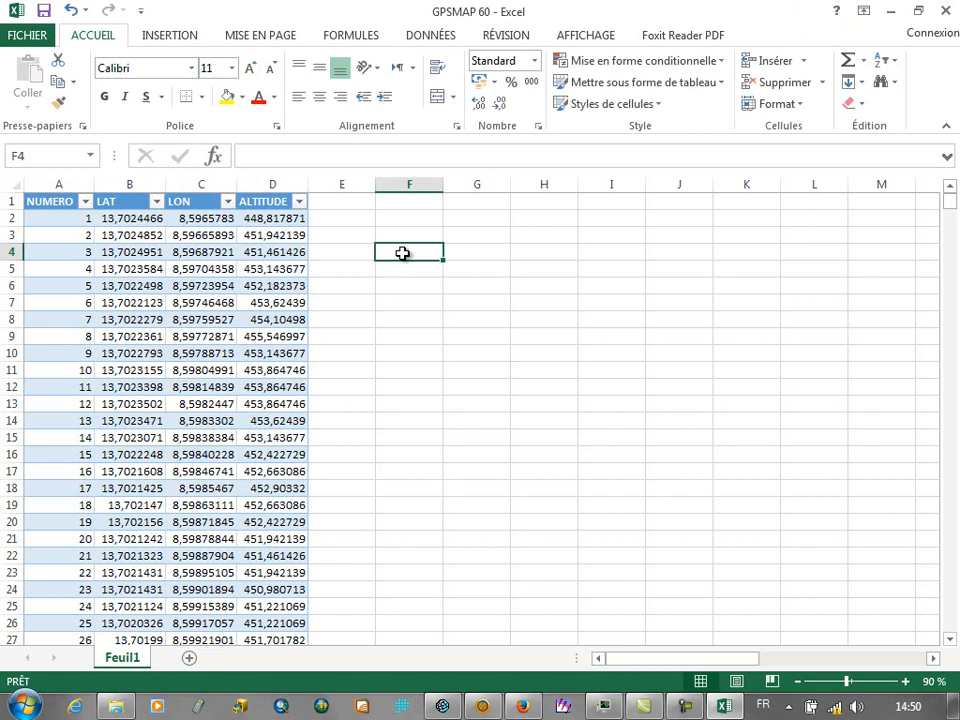
{"action": "key", "text": "ctrl+s"}
{"action": "left_click", "coordinate": [543, 475]}
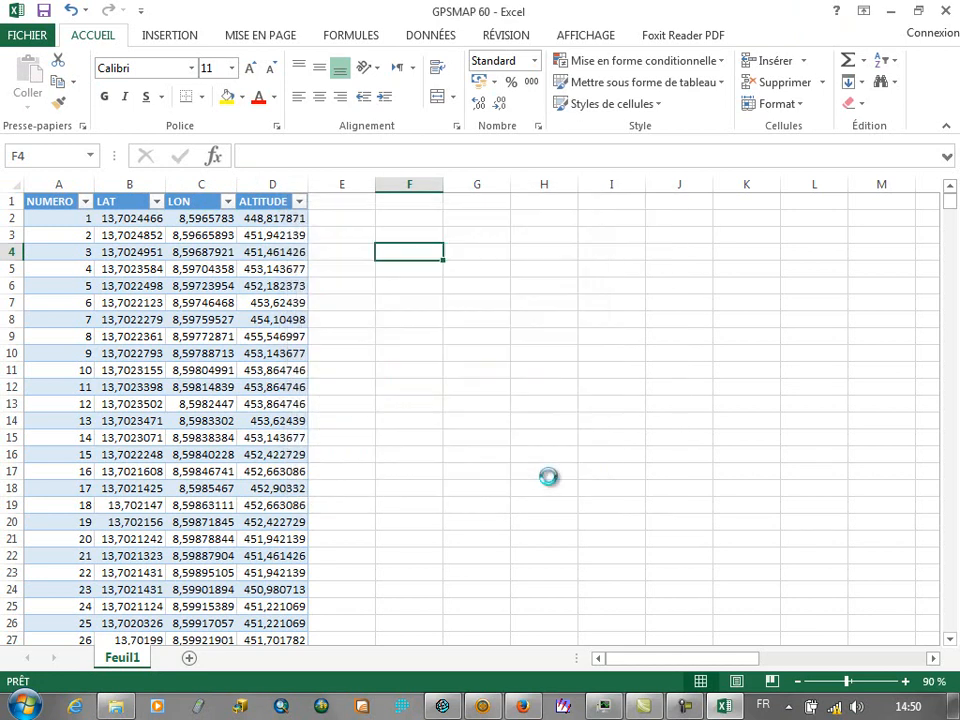